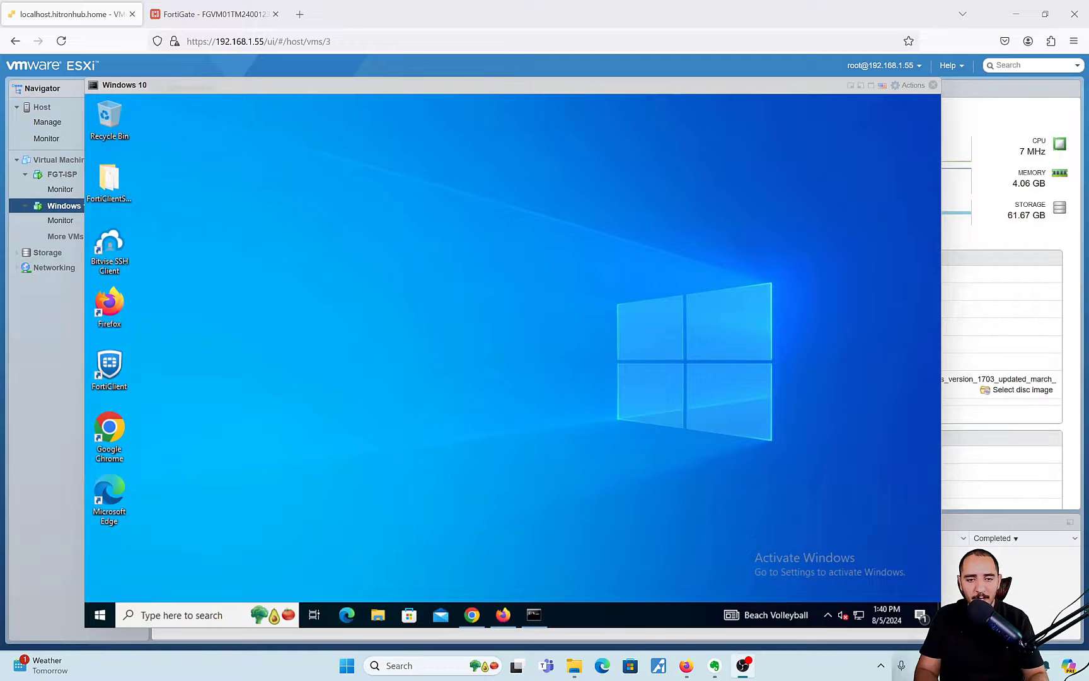
- Open FortiGate's policy 3 Lan-Internet from Policy & Objects > Firewall Policy for editing
click(243, 14)
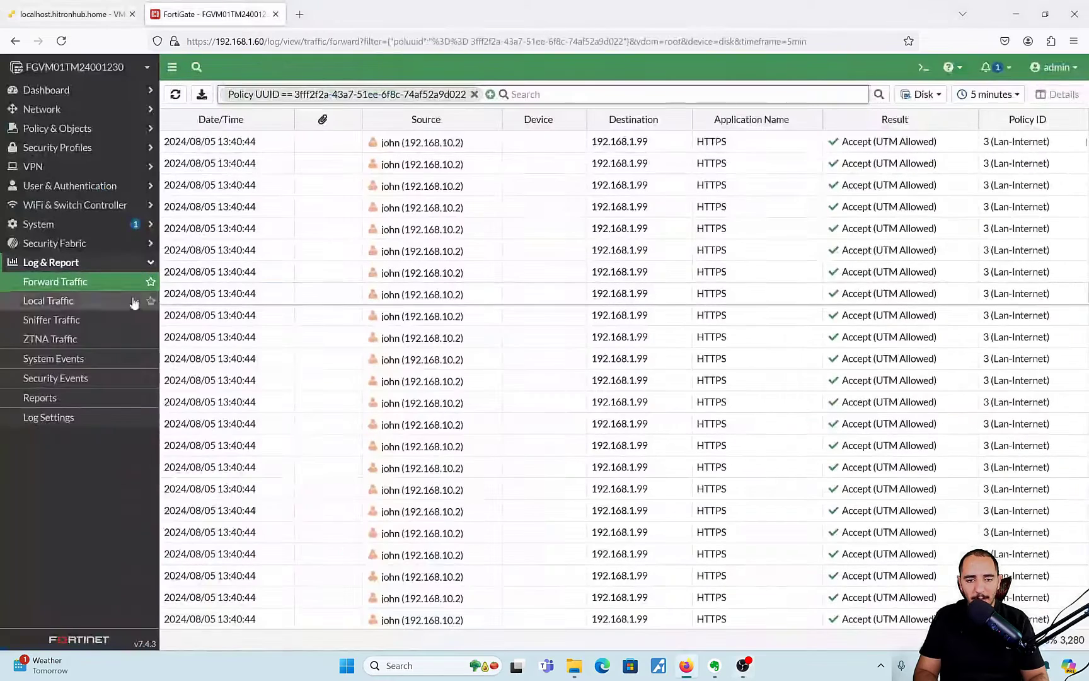
click(75, 128)
click(67, 154)
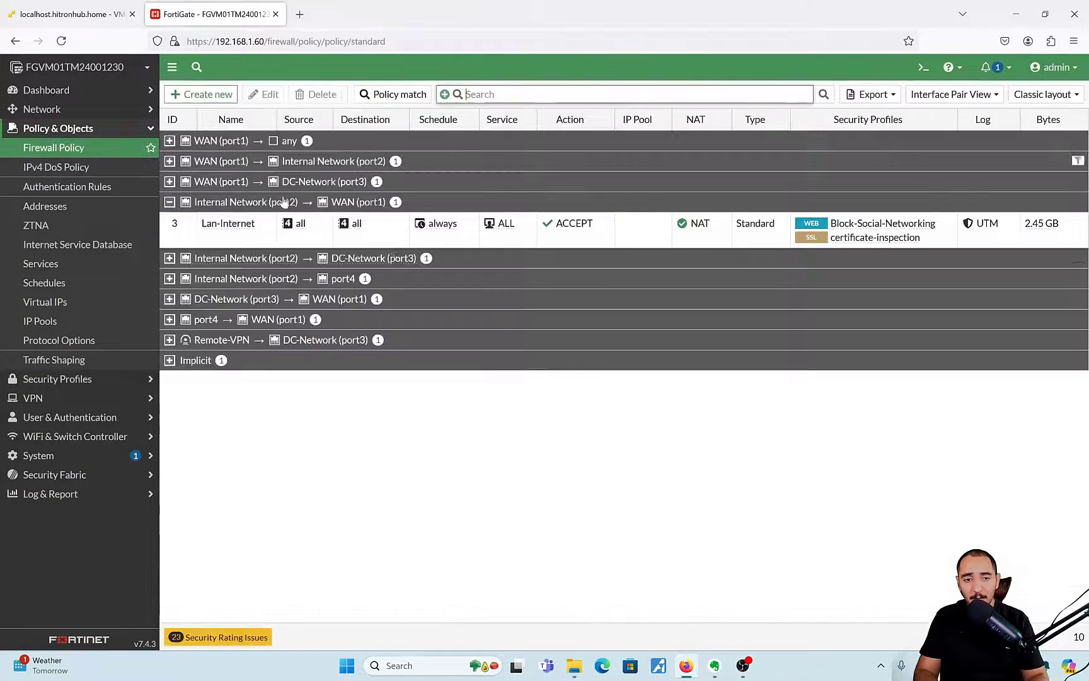
click(302, 246)
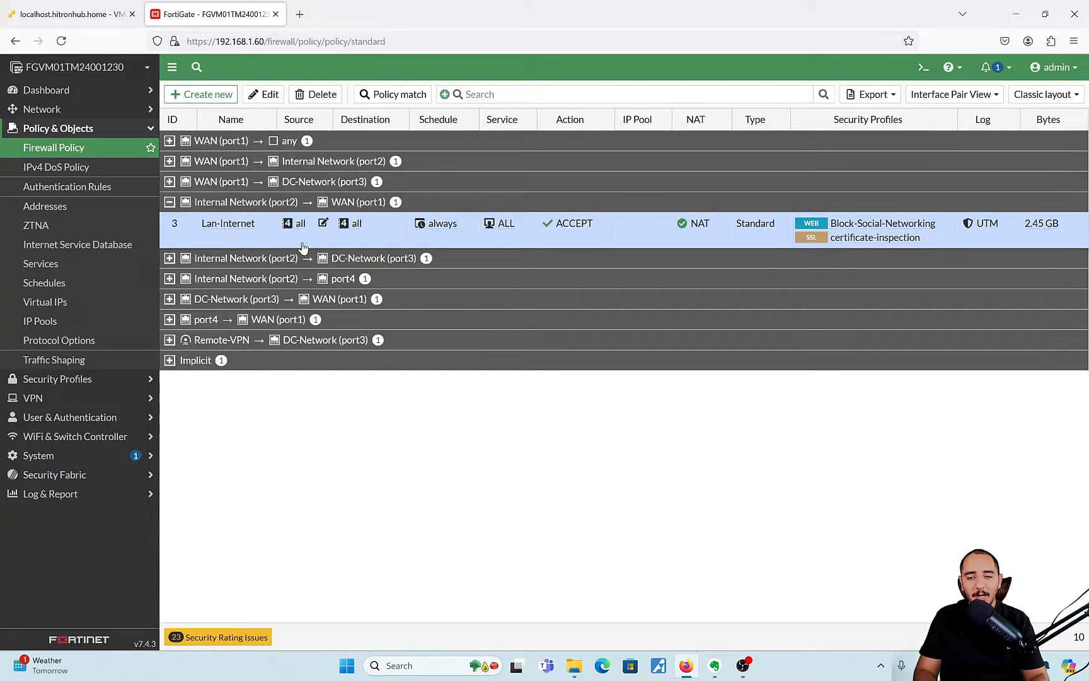
mouse_move(886, 226)
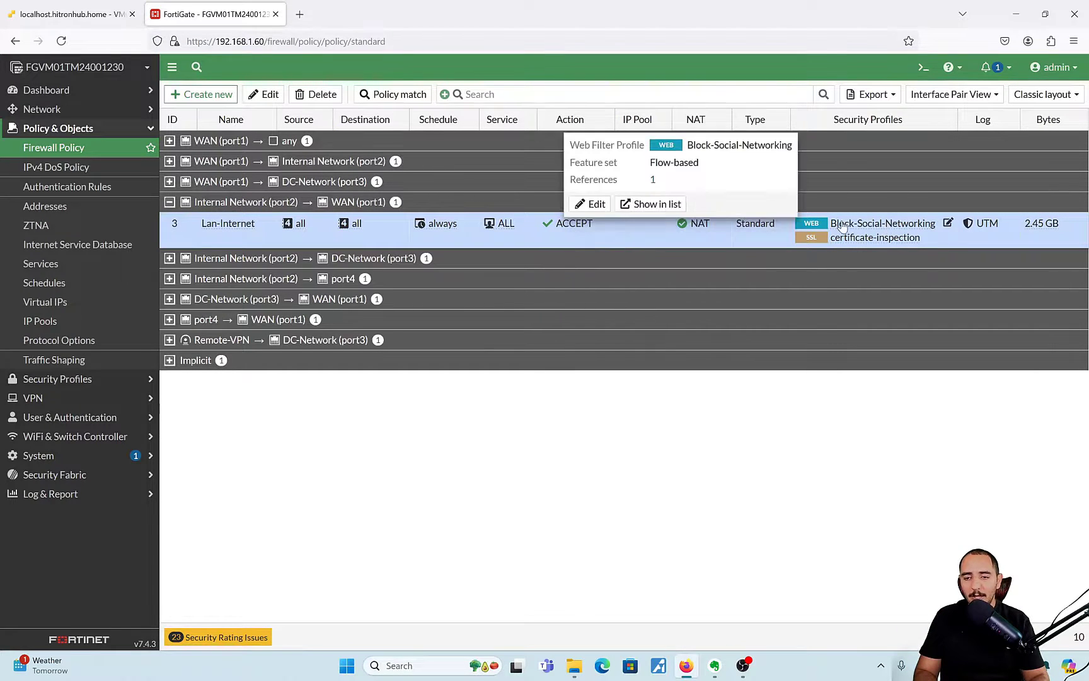
double_click(697, 228)
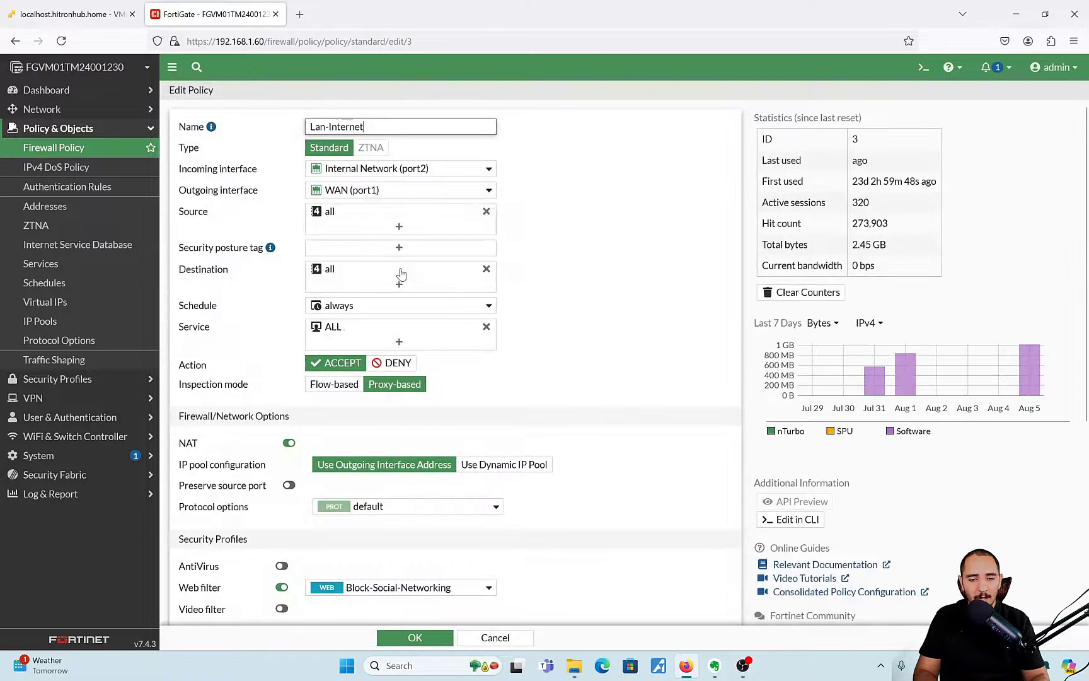
scroll(382, 535, down, 1)
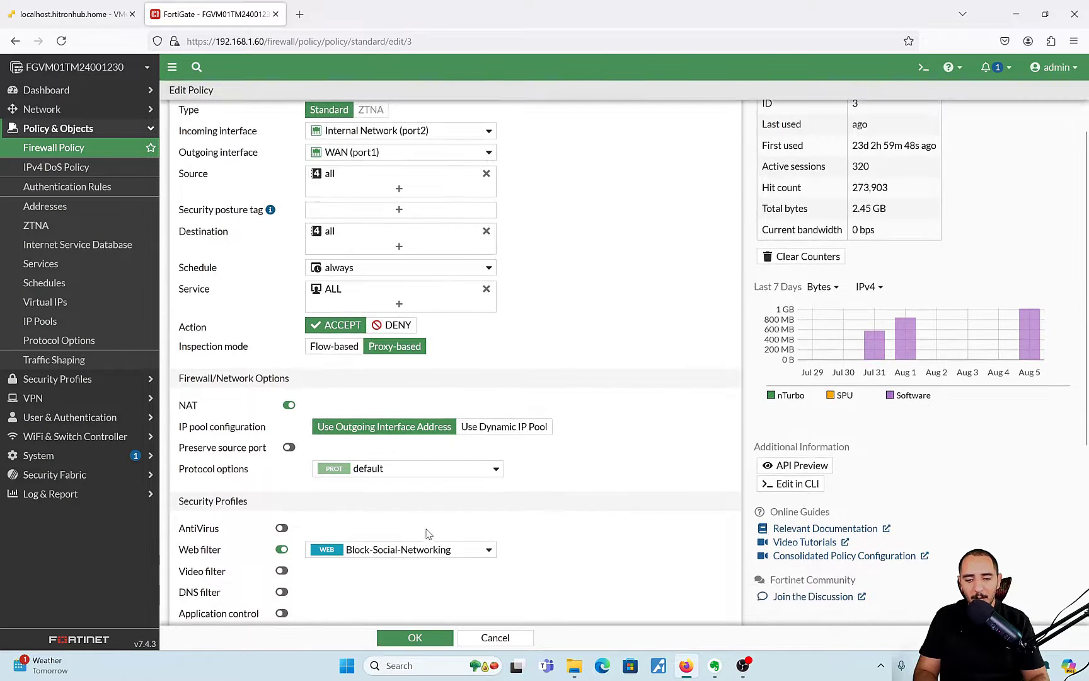
click(438, 549)
click(486, 590)
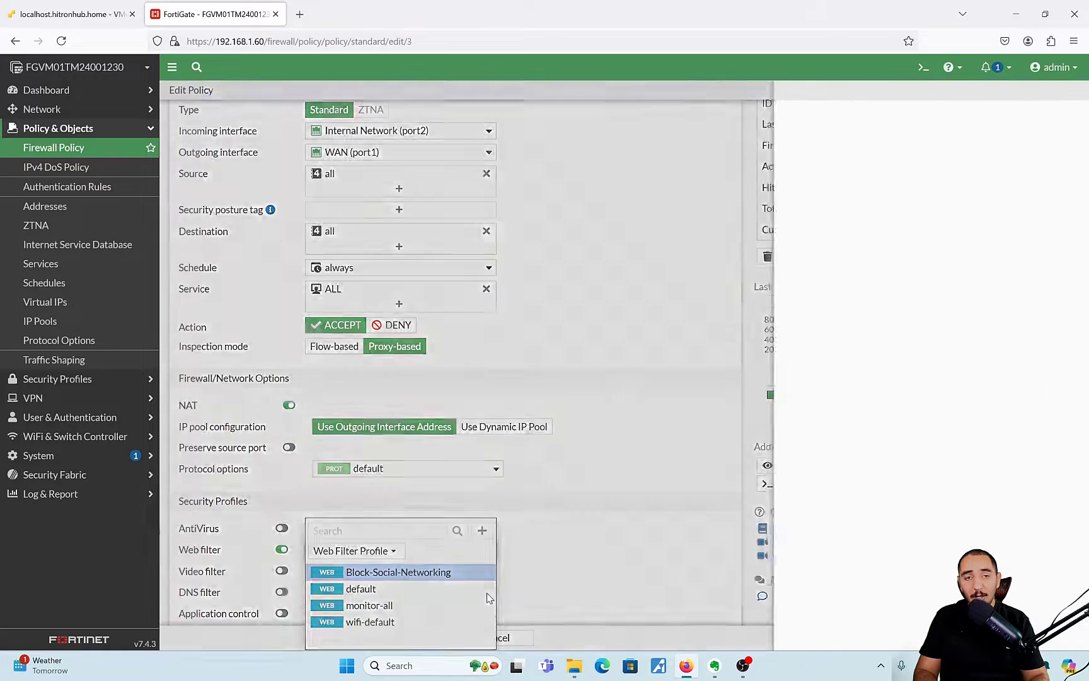
scroll(333, 378, down, 5)
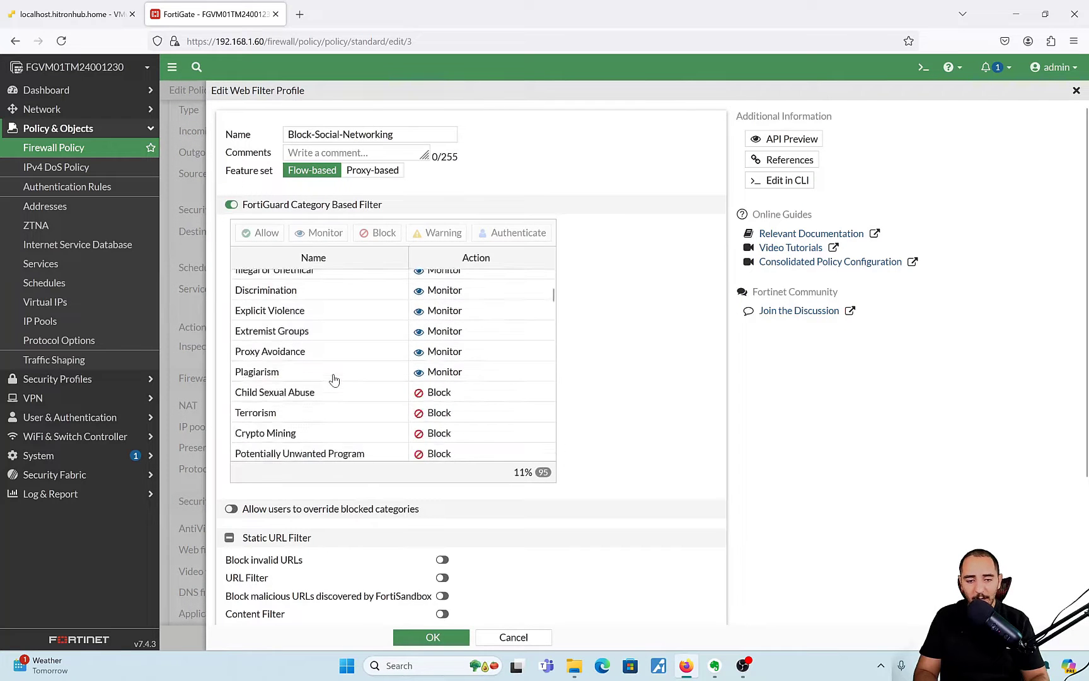
scroll(334, 378, down, 1)
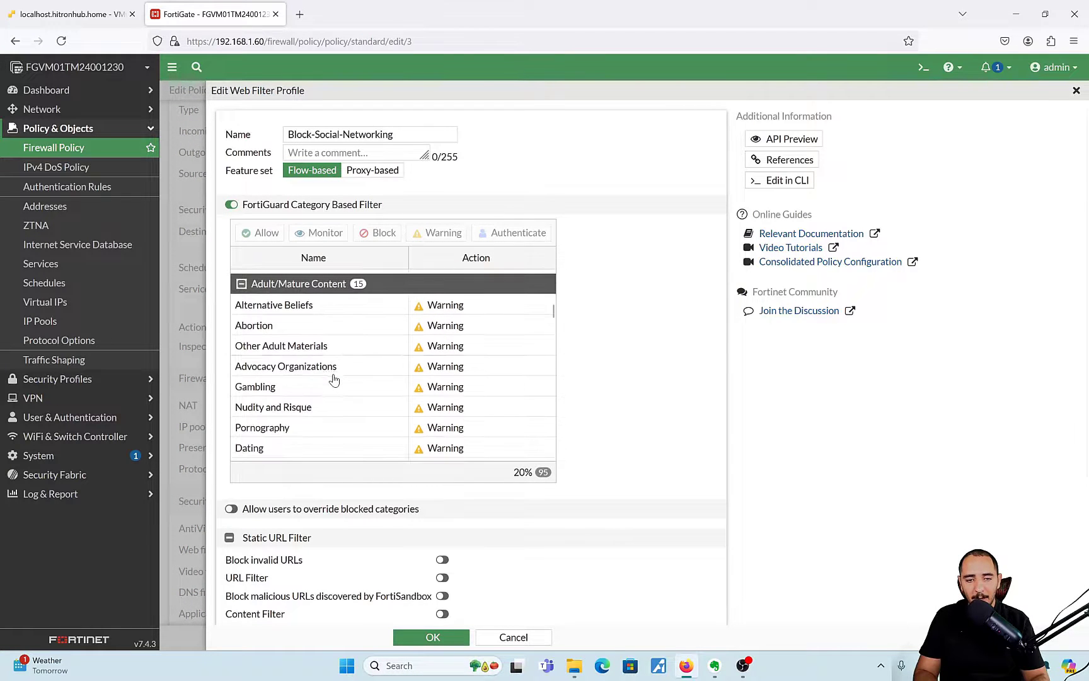
scroll(384, 416, down, 5)
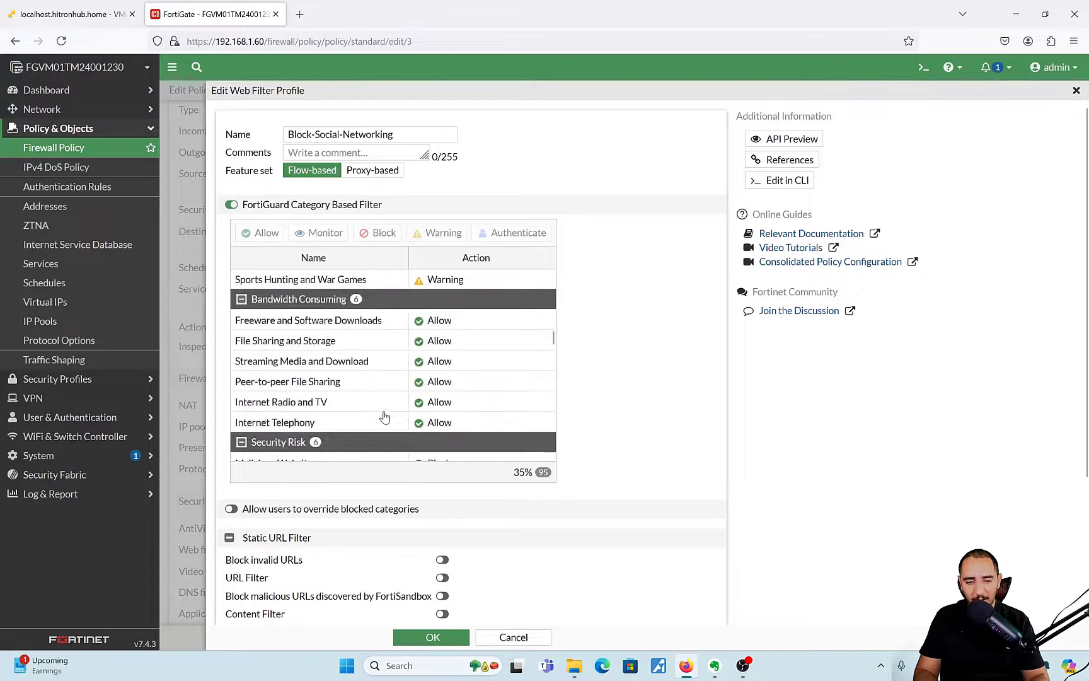
scroll(384, 417, down, 2)
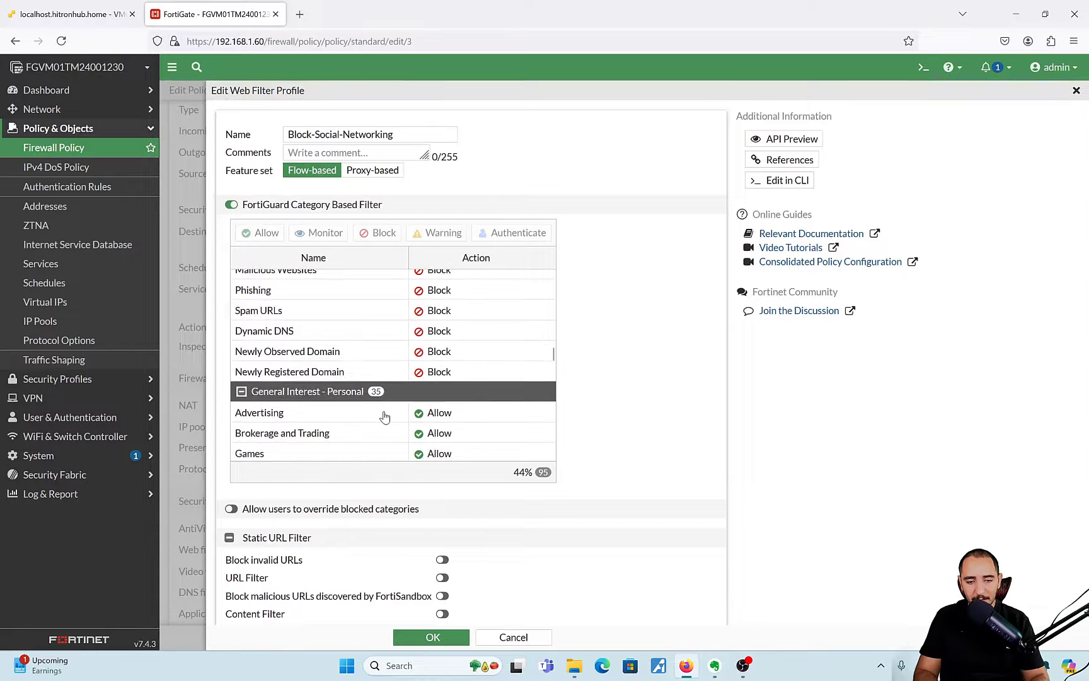
scroll(385, 417, down, 3)
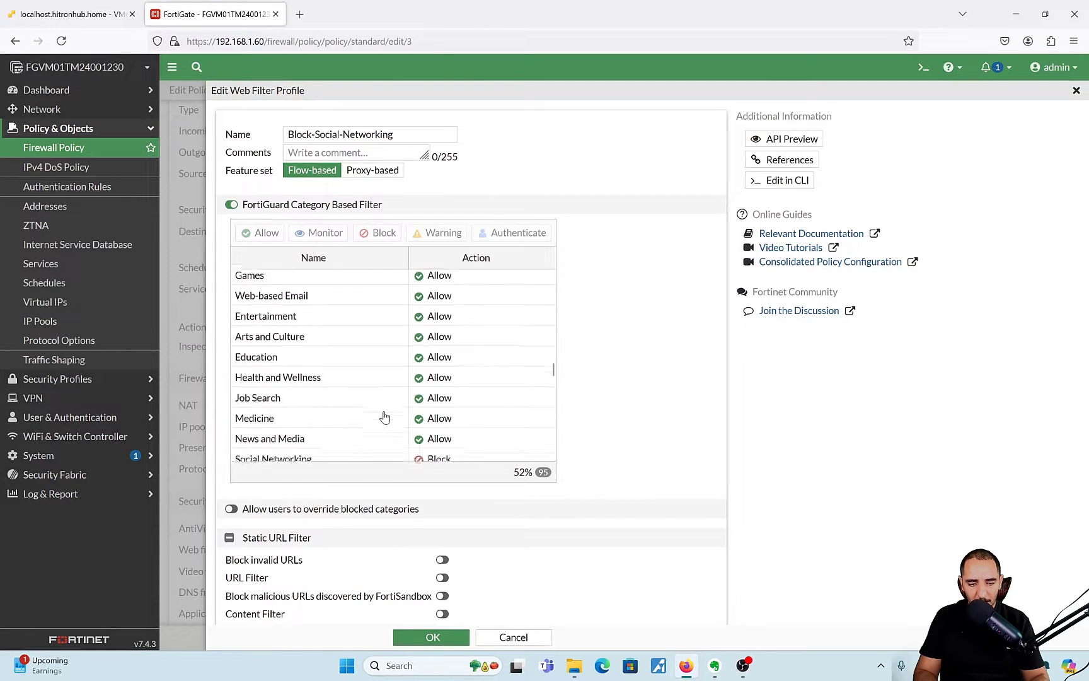
scroll(384, 416, down, 1)
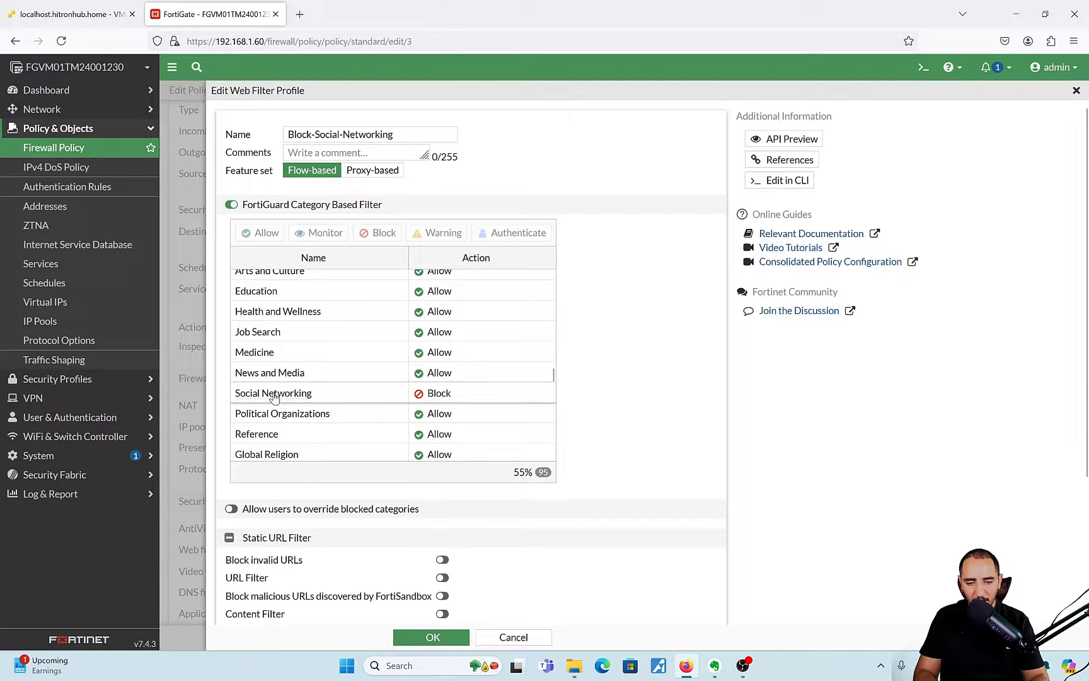
mouse_move(281, 394)
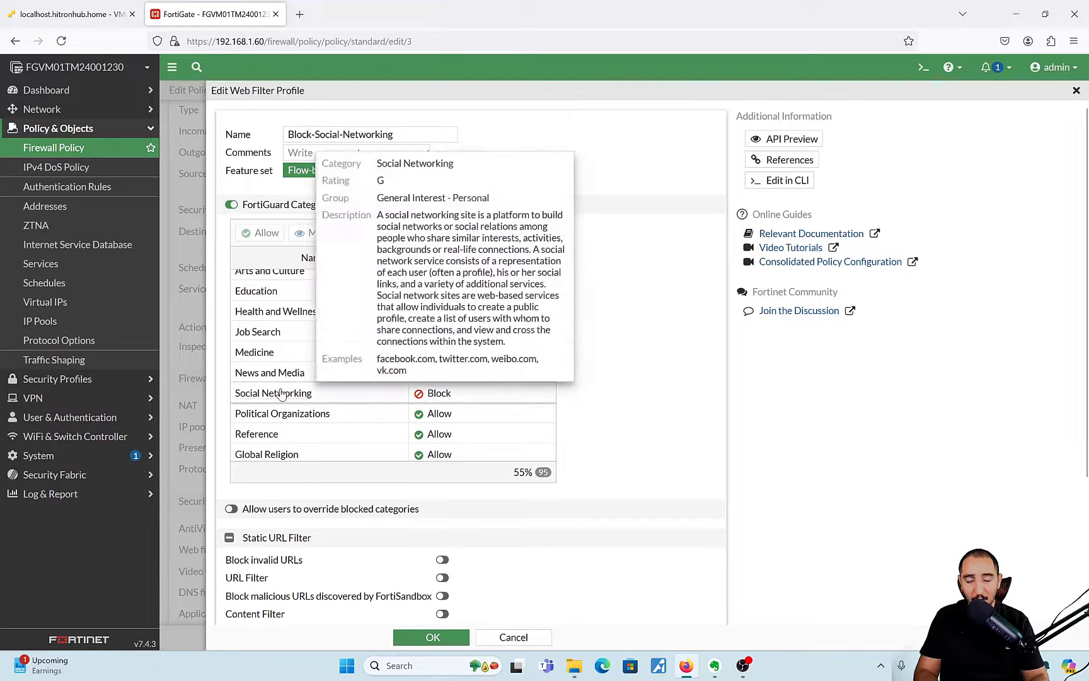
click(506, 635)
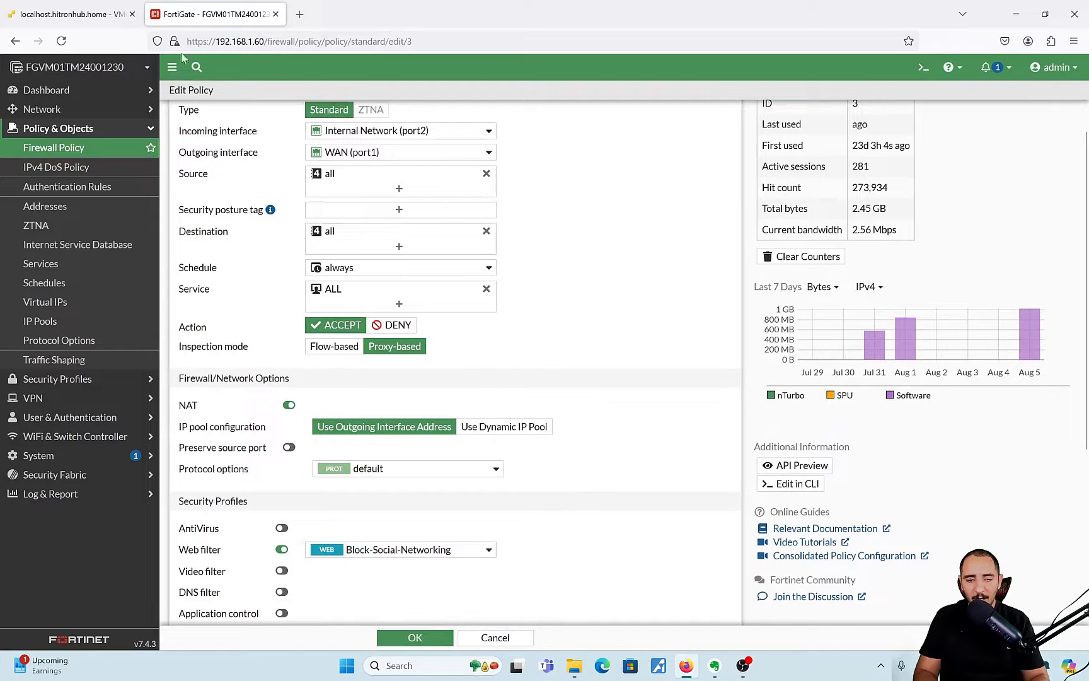
- In the Windows 10 VM, bring Firefox forward and load facebook.com
click(101, 15)
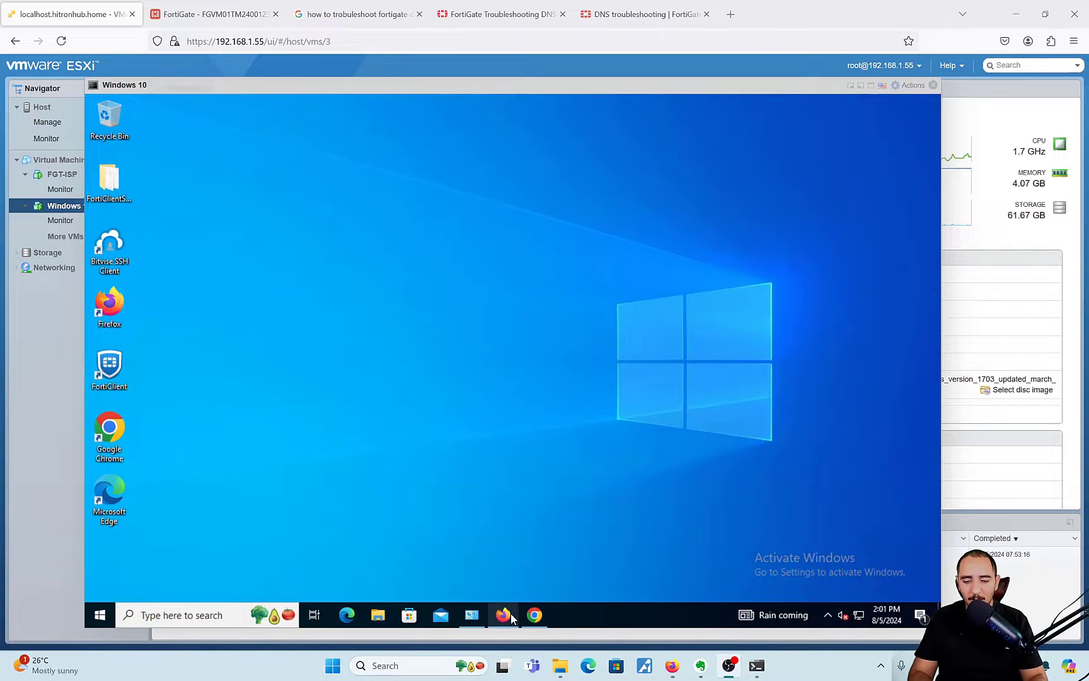
mouse_move(511, 618)
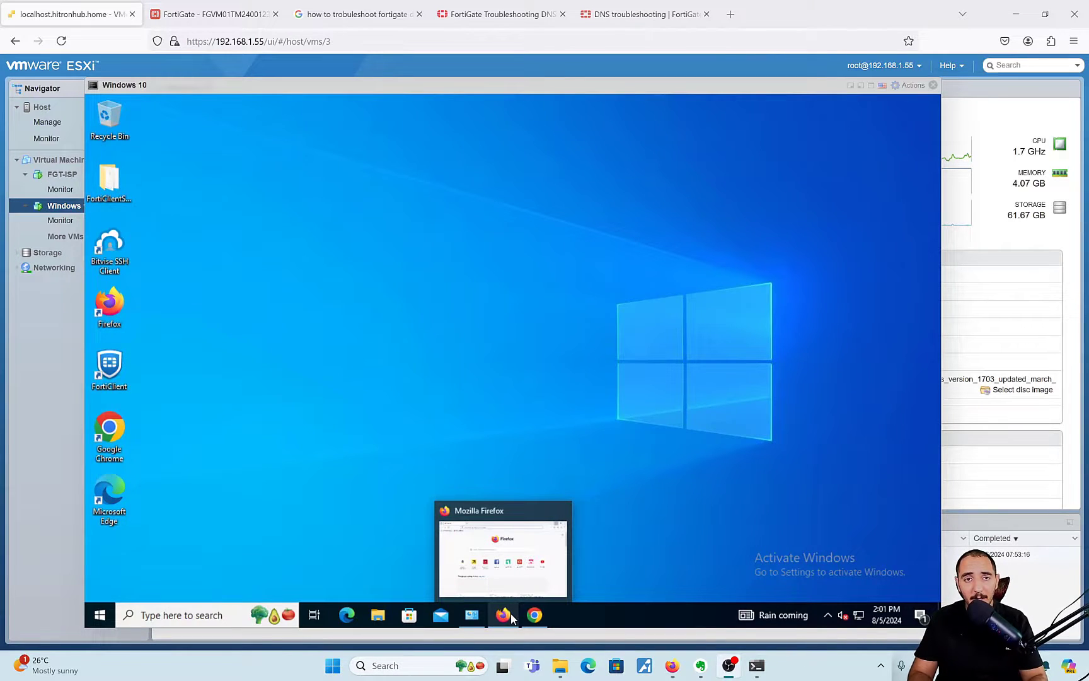
click(511, 613)
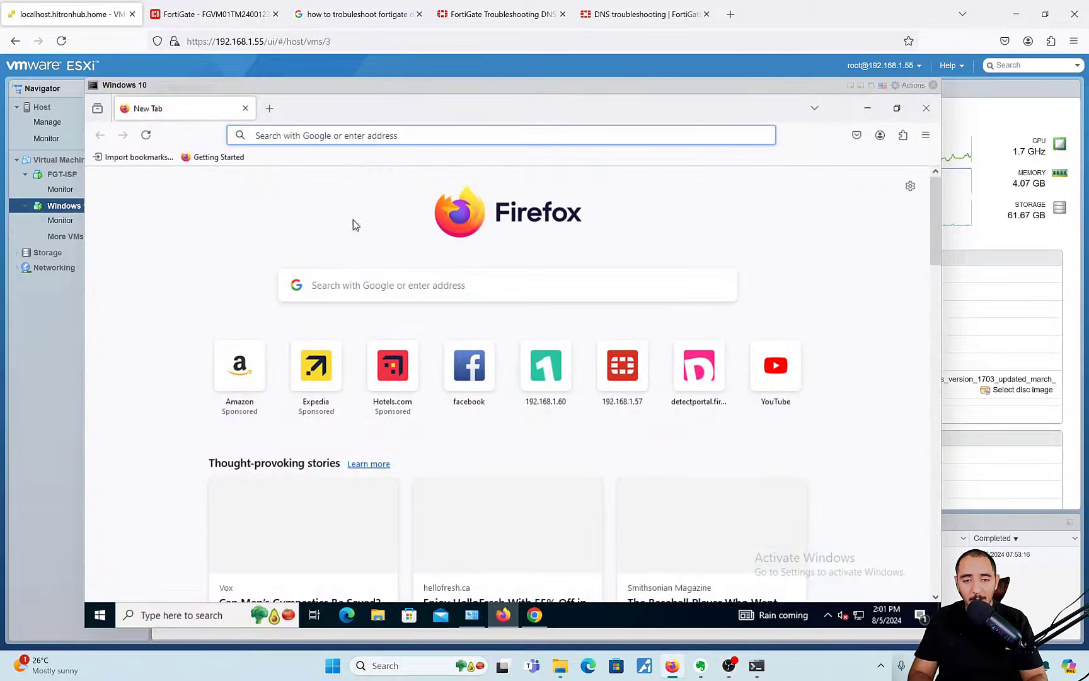
click(368, 135)
text(facebook.com/)
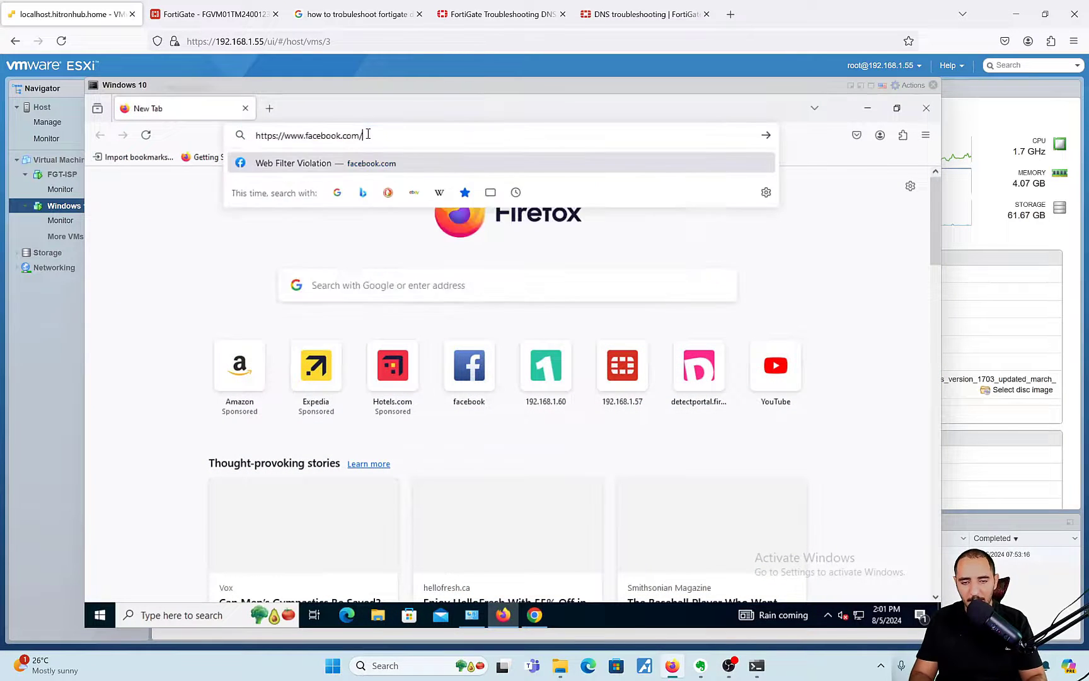
key(Return)
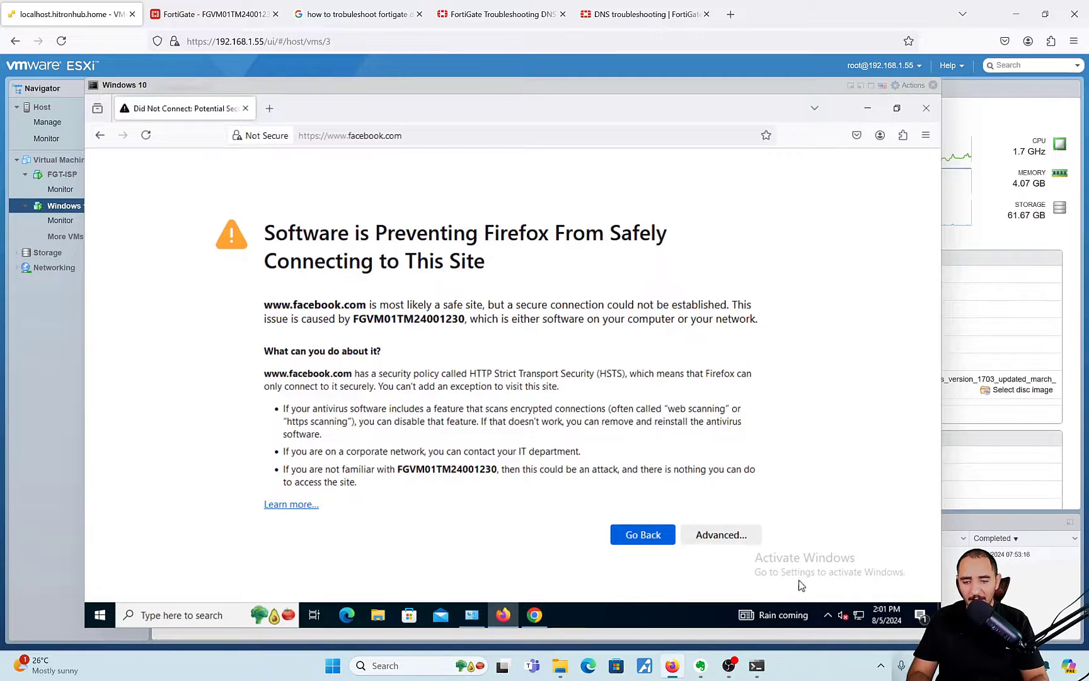
- Expand the Advanced details of the MOZILLA_PKIX_ERROR_MITM_DETECTED error and scroll through them
click(737, 540)
scroll(548, 409, down, 4)
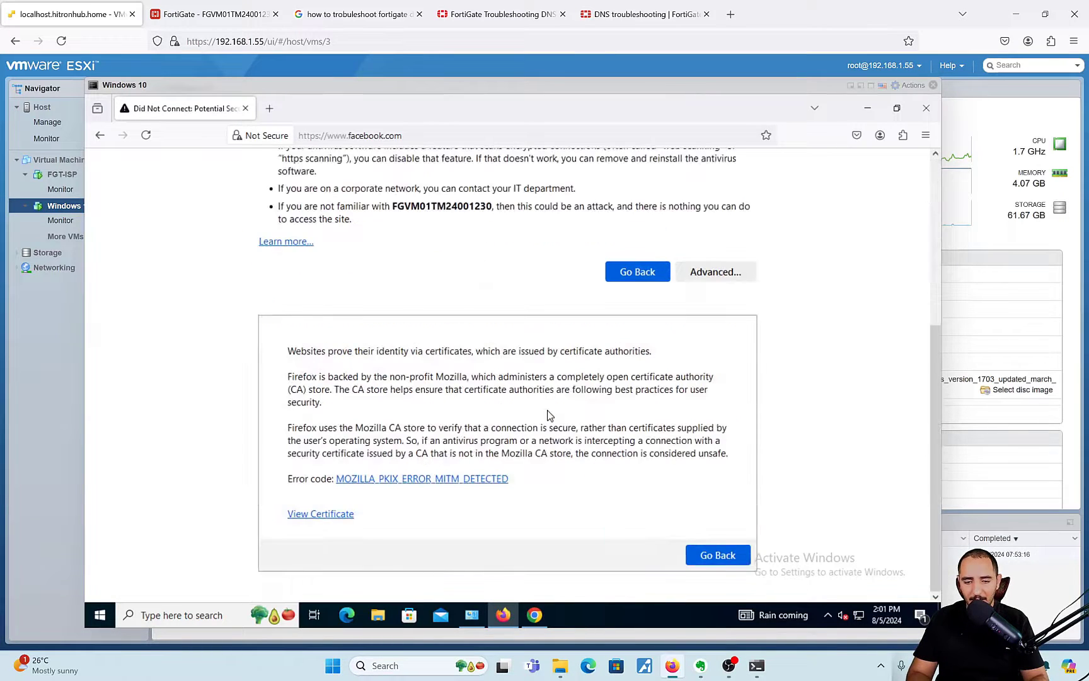
click(536, 614)
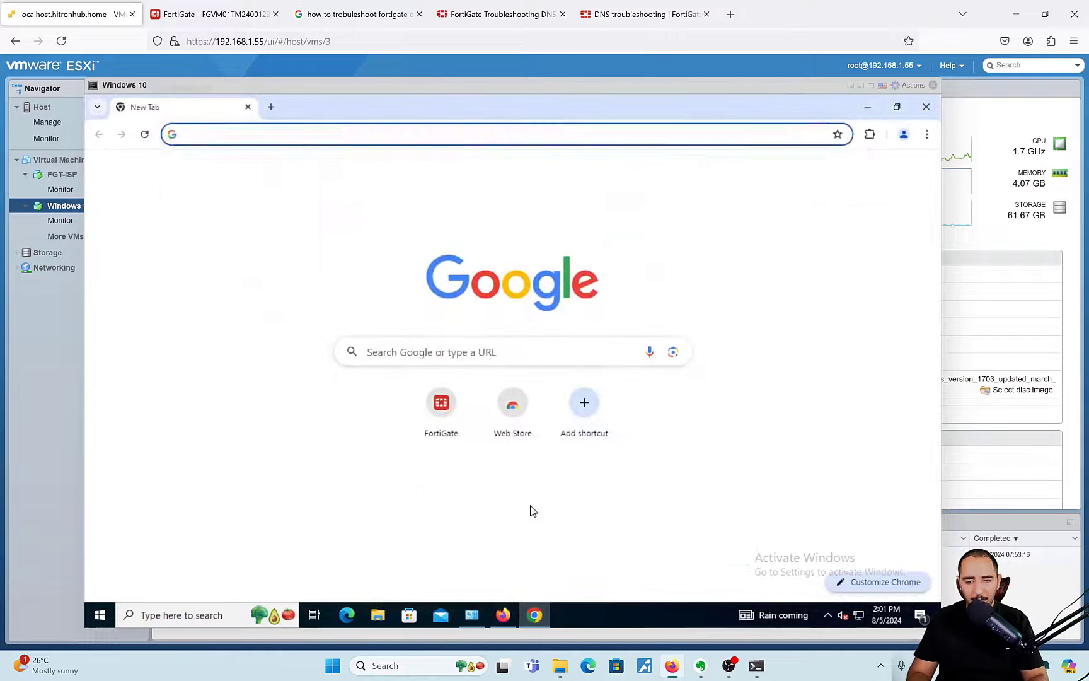
- Load facebook.com in Chrome, highlight the Fortinet certificate-authority error text, then minimize Chrome
text(https://www.facebook.com)
key(Return)
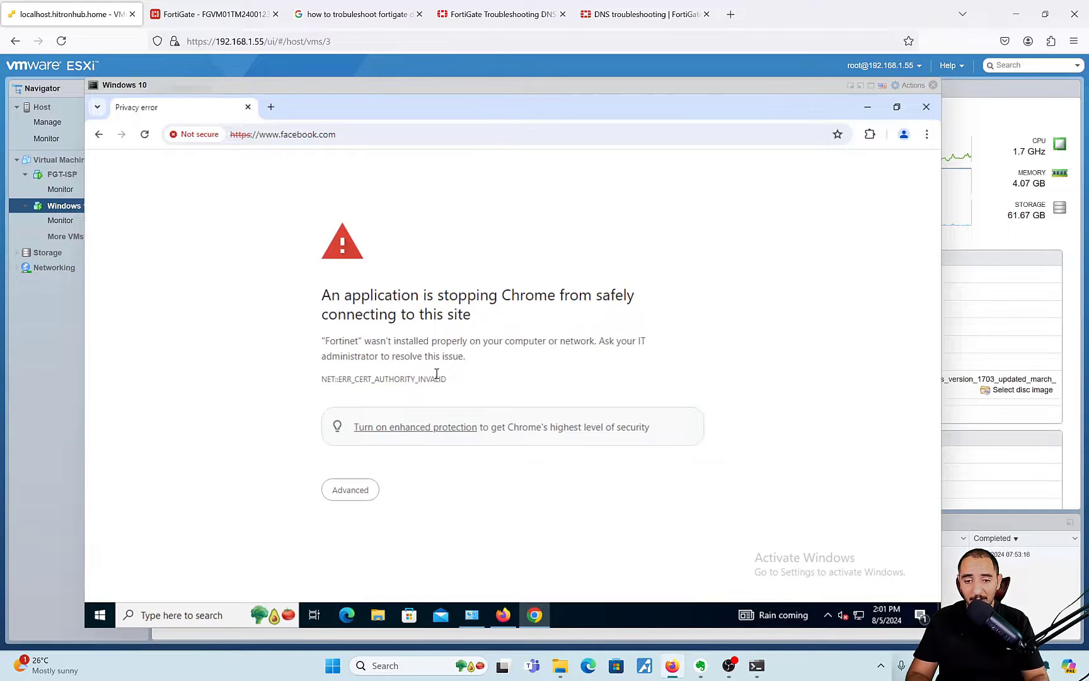
triple_click(355, 353)
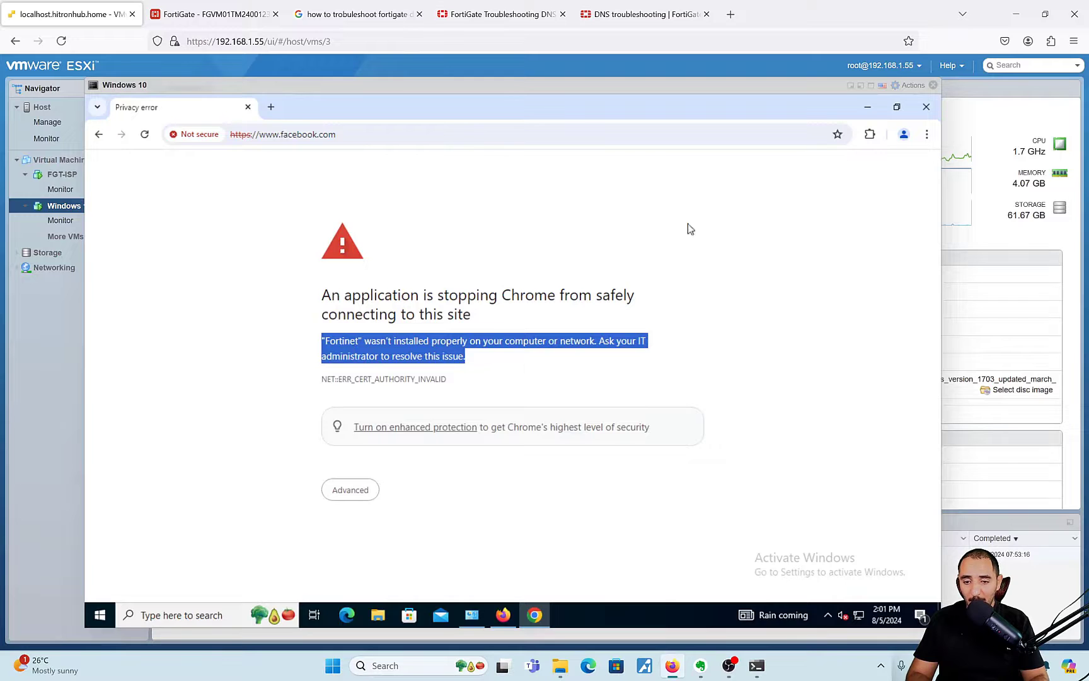
click(867, 106)
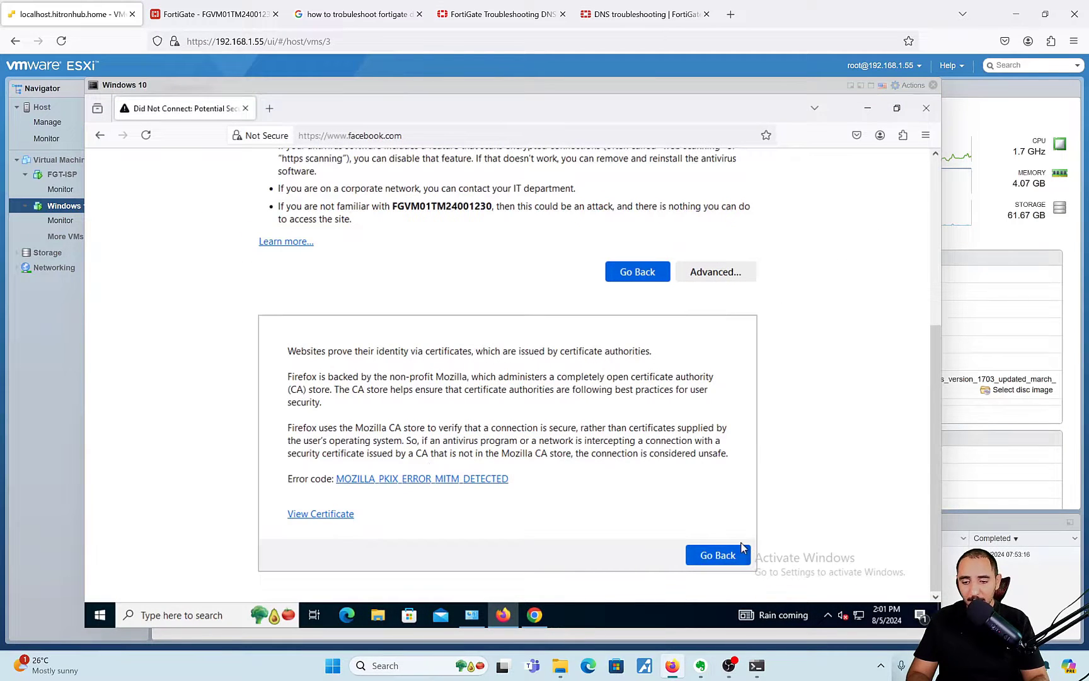
- Close Firefox's facebook.com warning tab and window, bringing Chrome's privacy error back to front
click(247, 108)
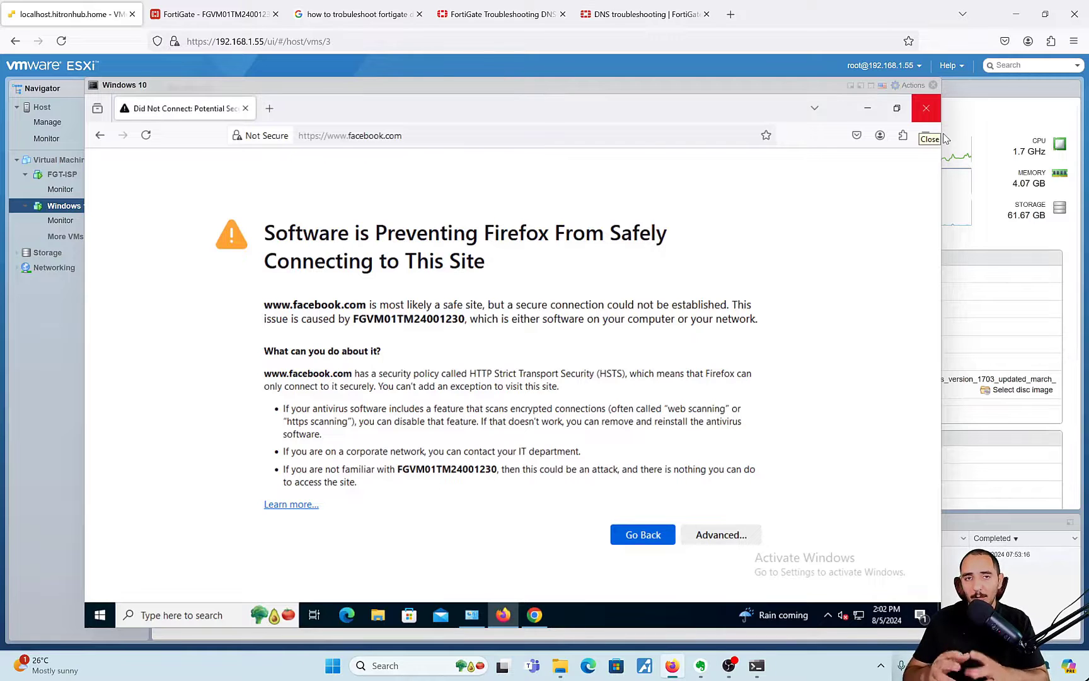
click(926, 109)
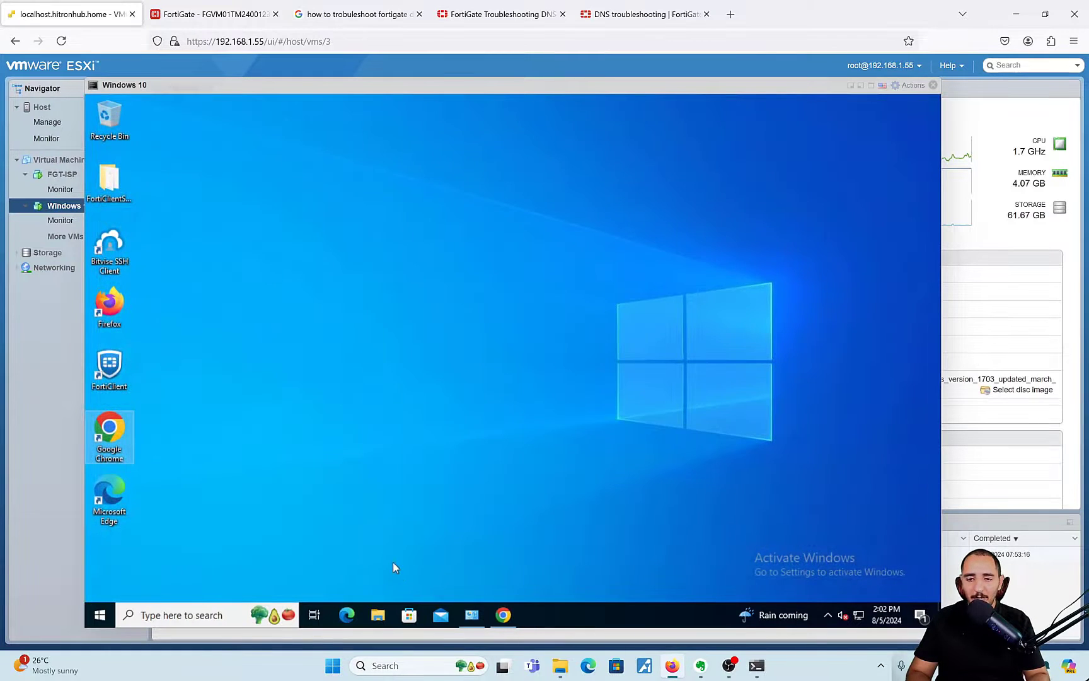
click(503, 614)
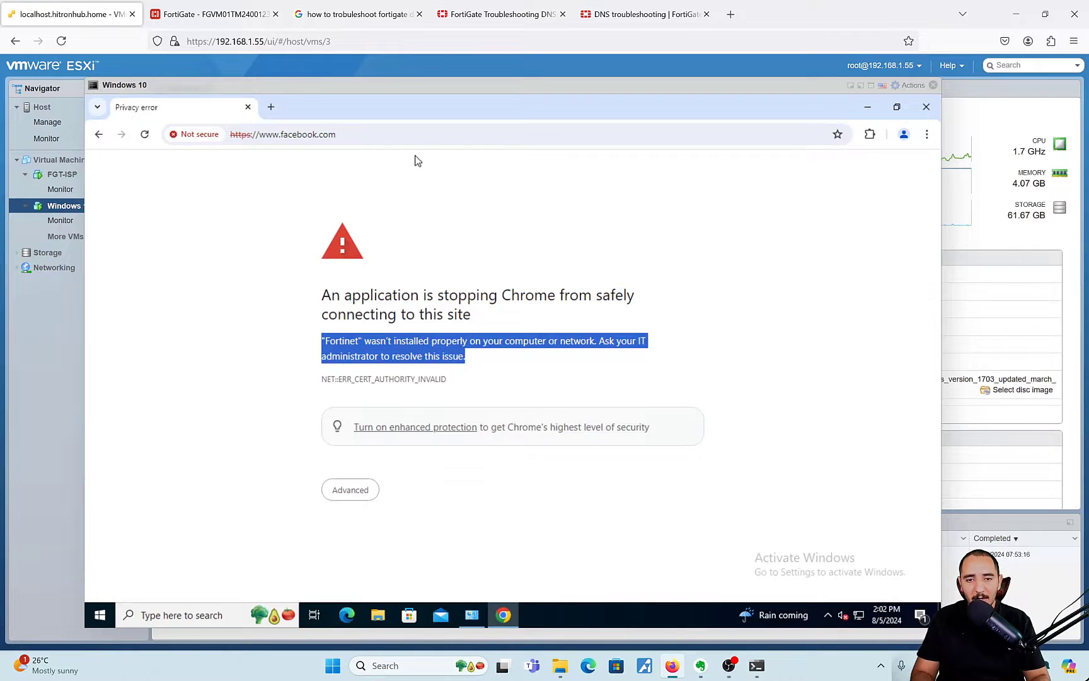
- Close the three extra troubleshooting tabs and clear the highlighted error text
click(420, 15)
click(419, 15)
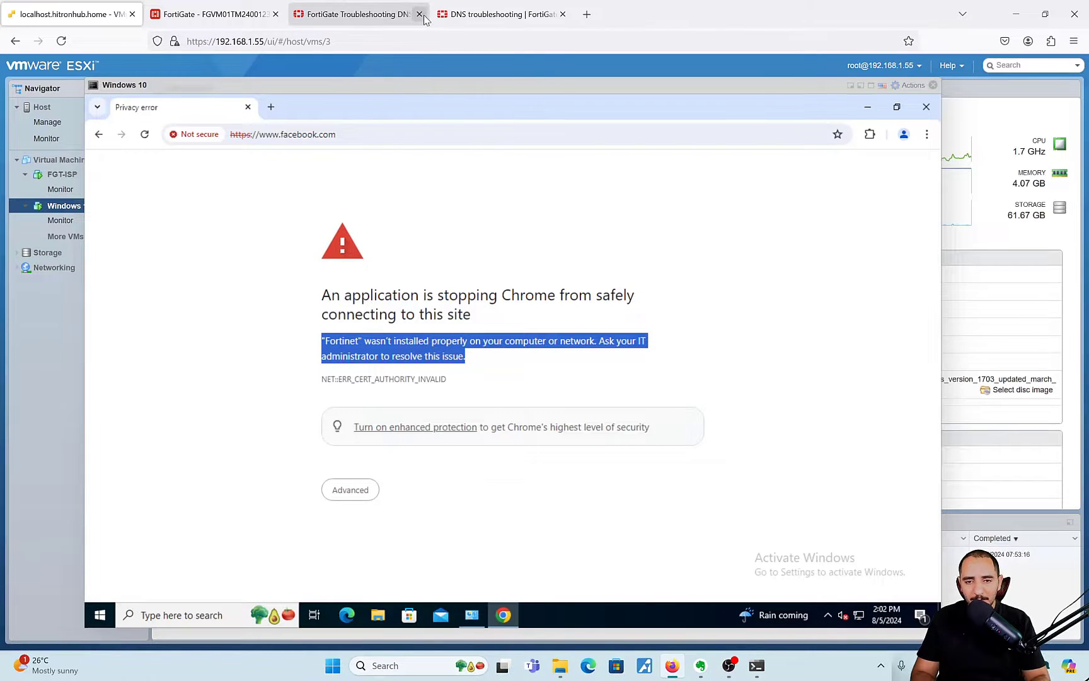
click(419, 14)
click(221, 380)
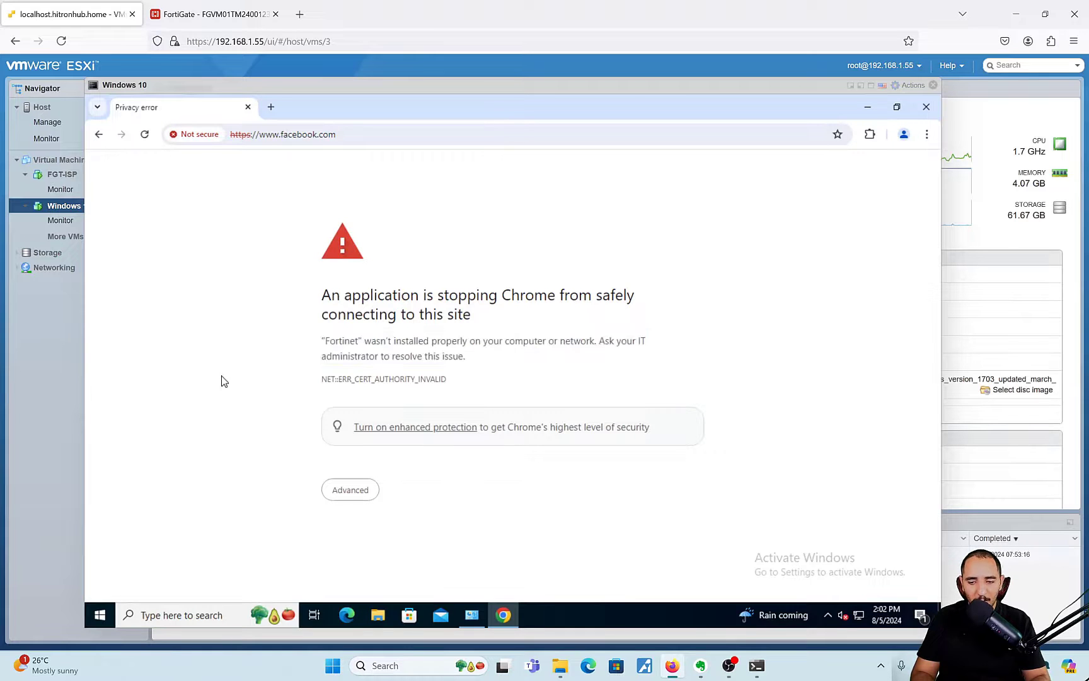
- Sign in to FortiGate at 192.168.1.60 with the admin credentials and dismiss the FortiOS 7.4 welcome dialog
click(271, 108)
text(192.168.1.60)
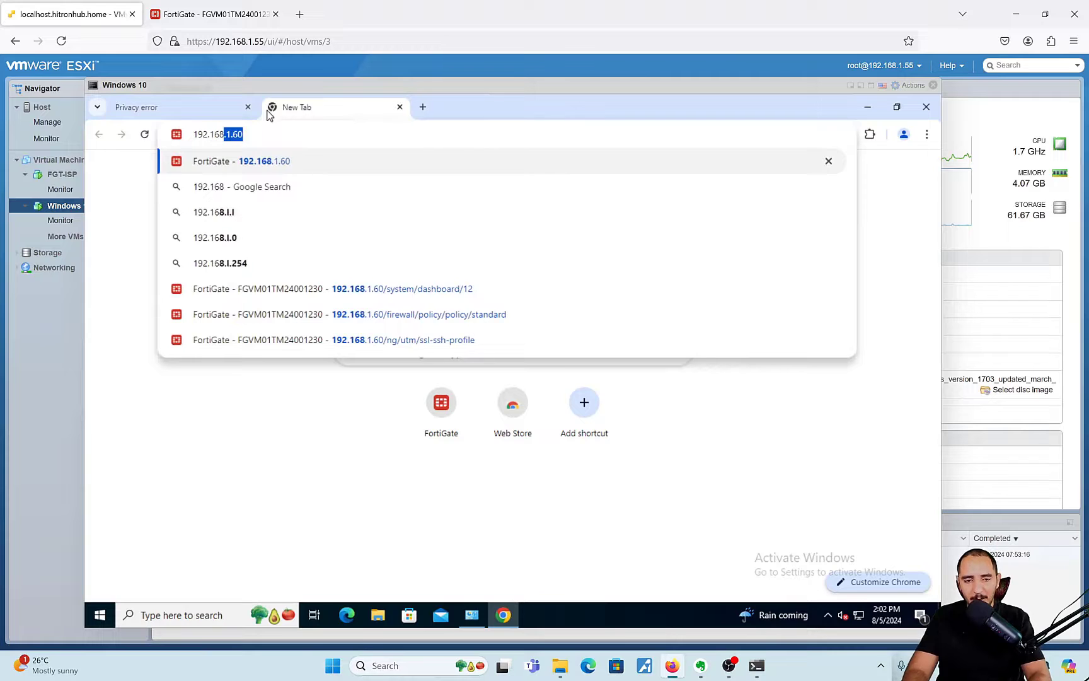
key(Return)
text(admin)
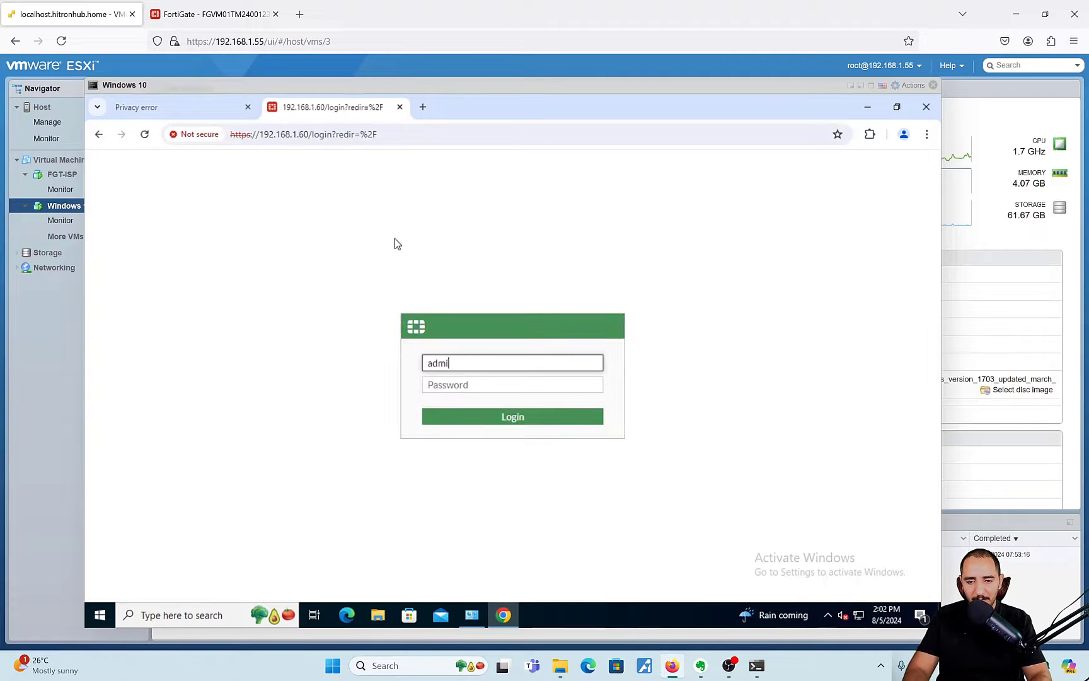
key(Tab)
text(admin)
key(Return)
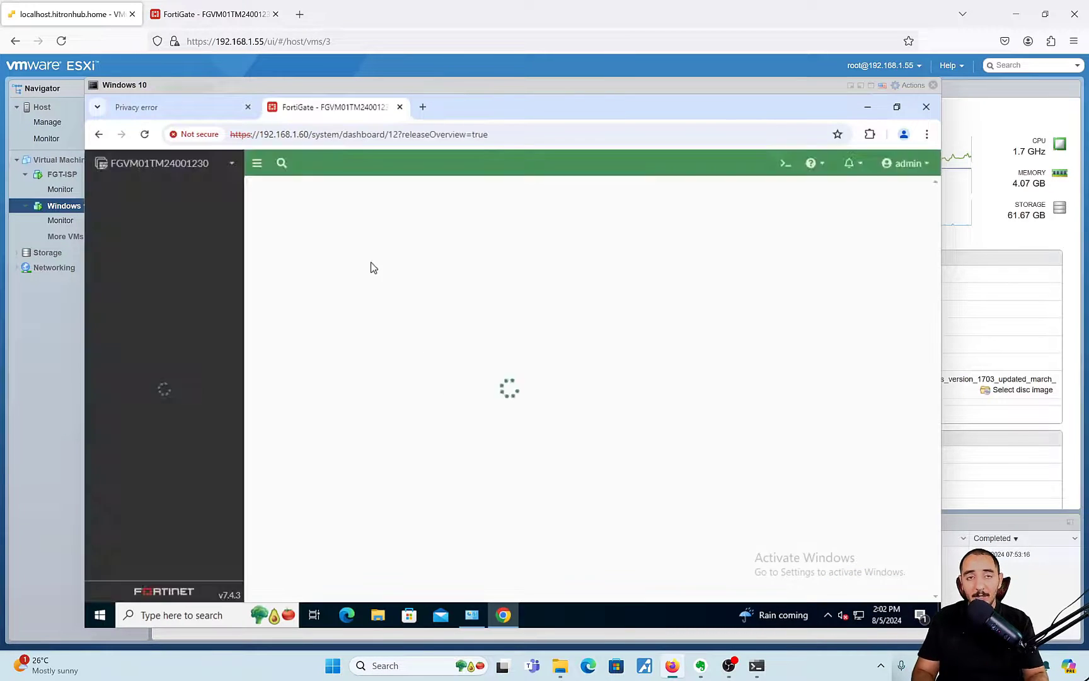
click(558, 535)
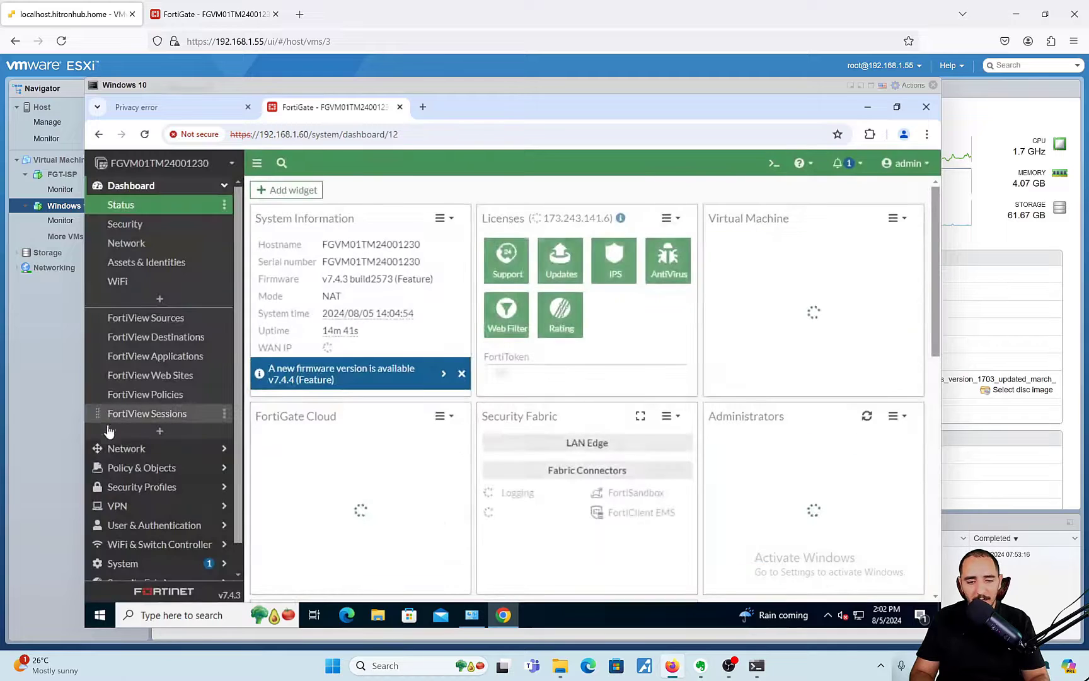
- Under Policy & Objects and Security Profiles, open Intrusion Prevention, then SSL/SSH Inspection
click(162, 467)
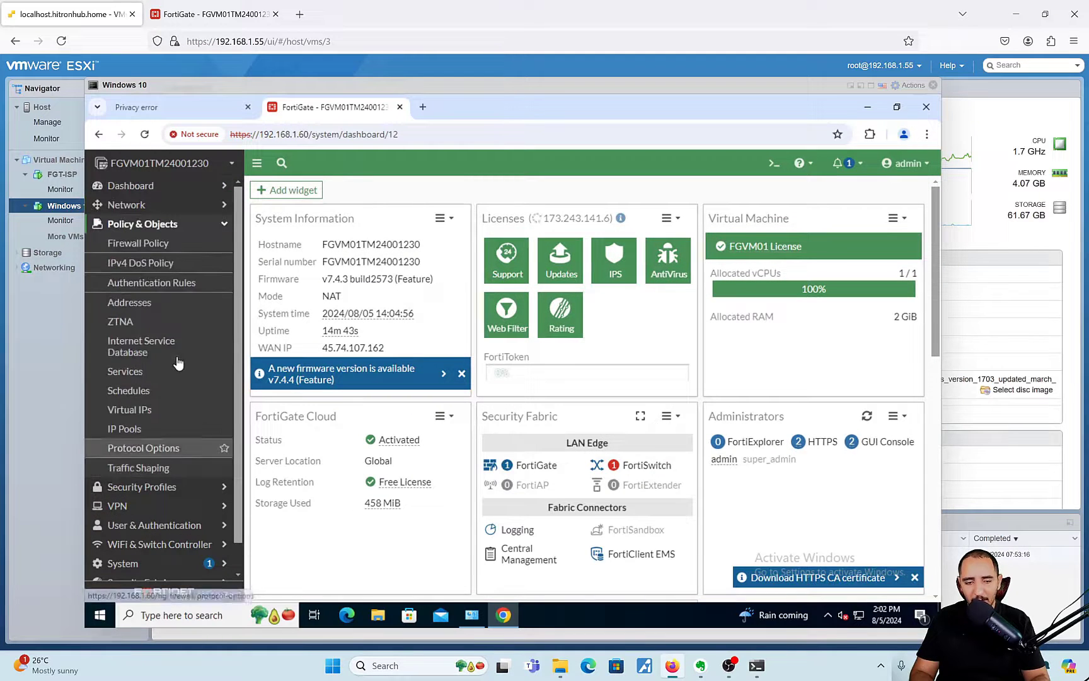
click(165, 487)
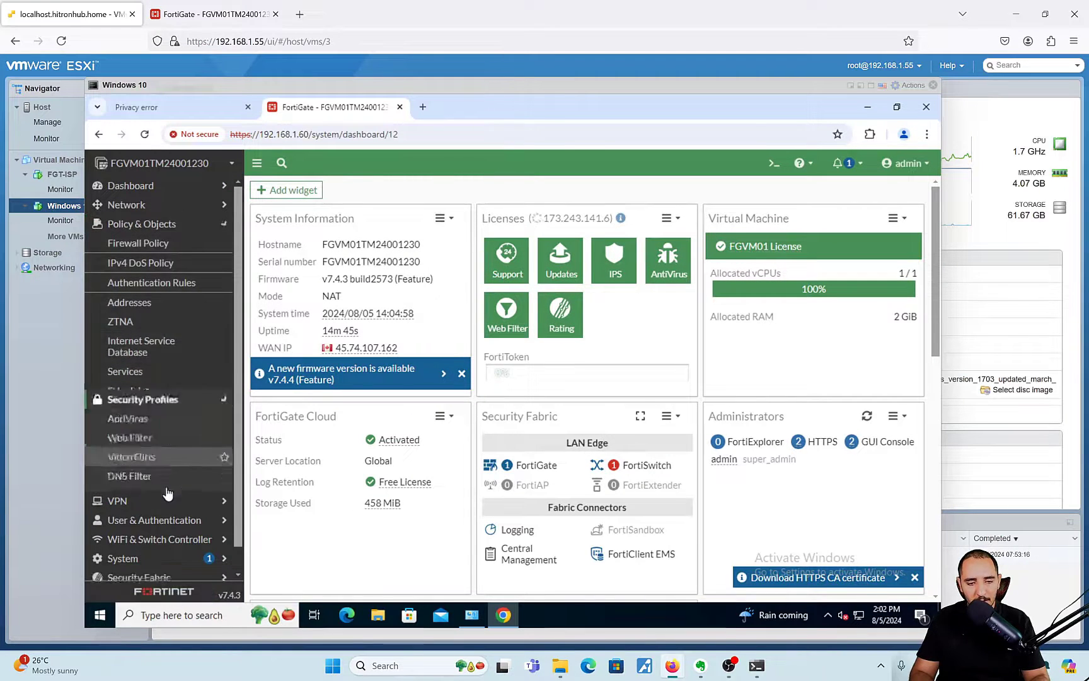
click(154, 358)
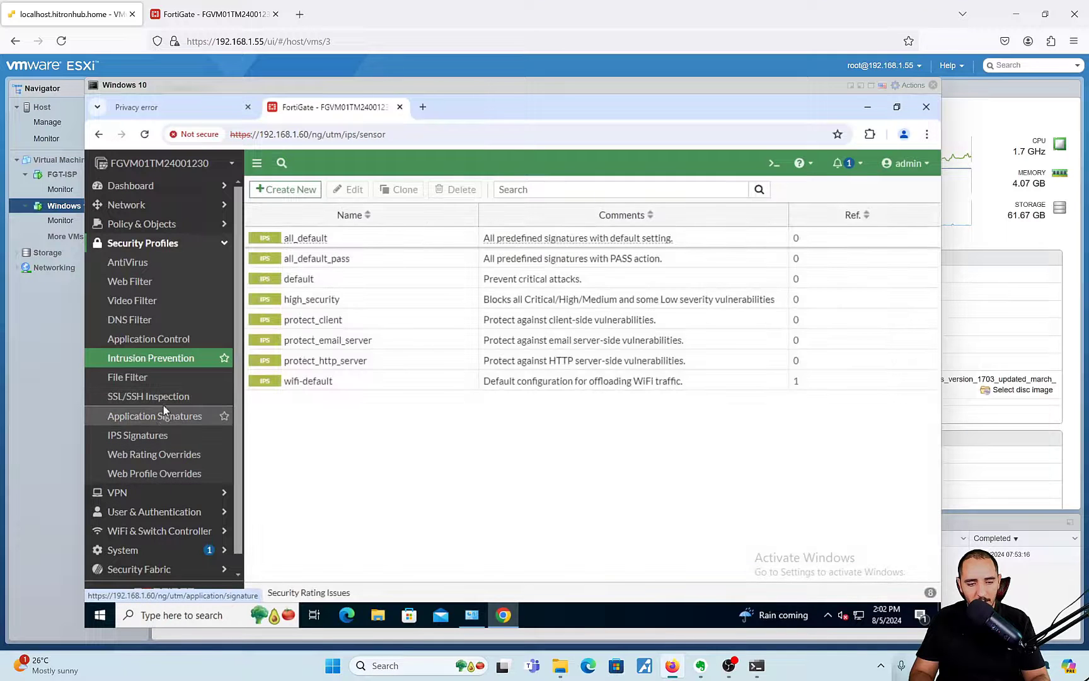
click(163, 397)
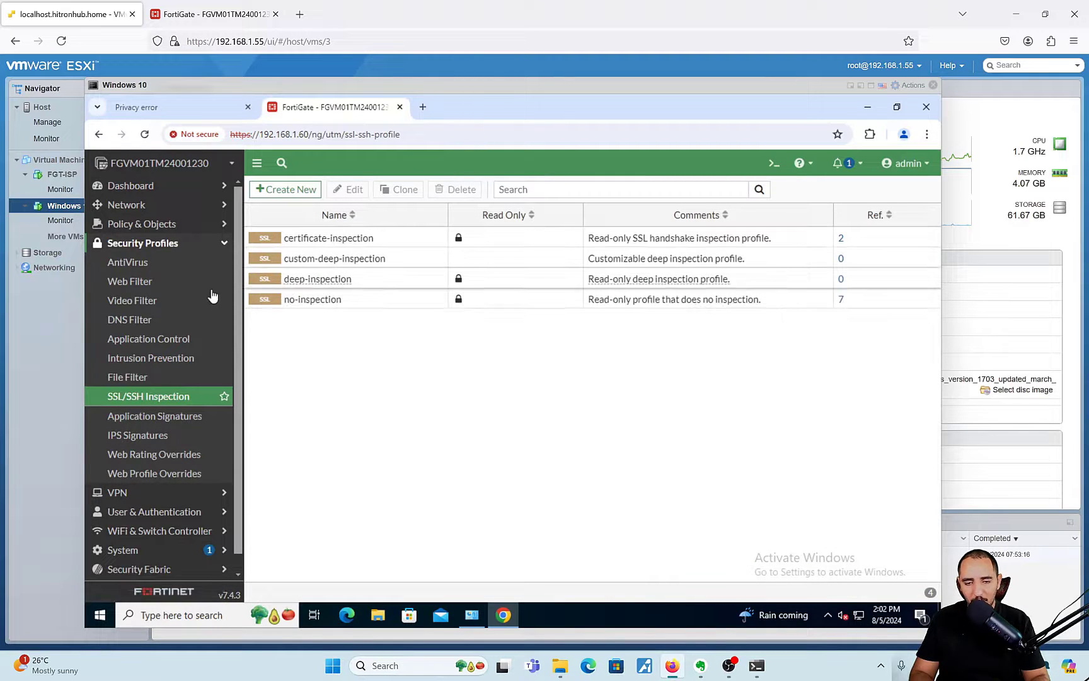
- Check the certificate-inspection profile's references, confirming the Lan-Internet policy uses it
click(323, 239)
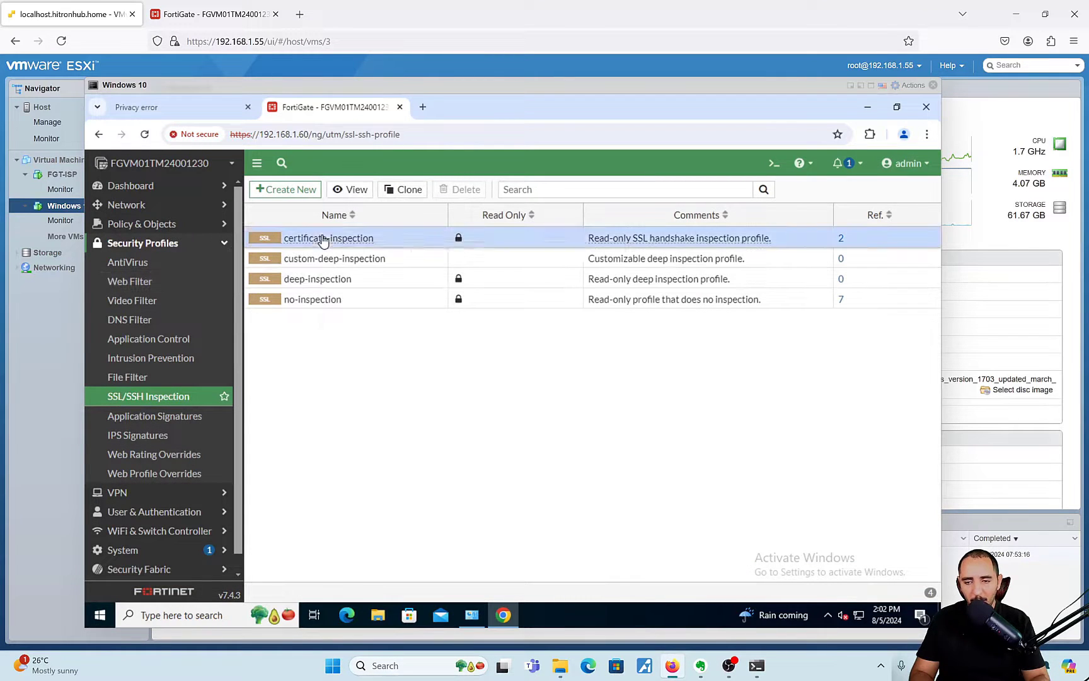
click(841, 238)
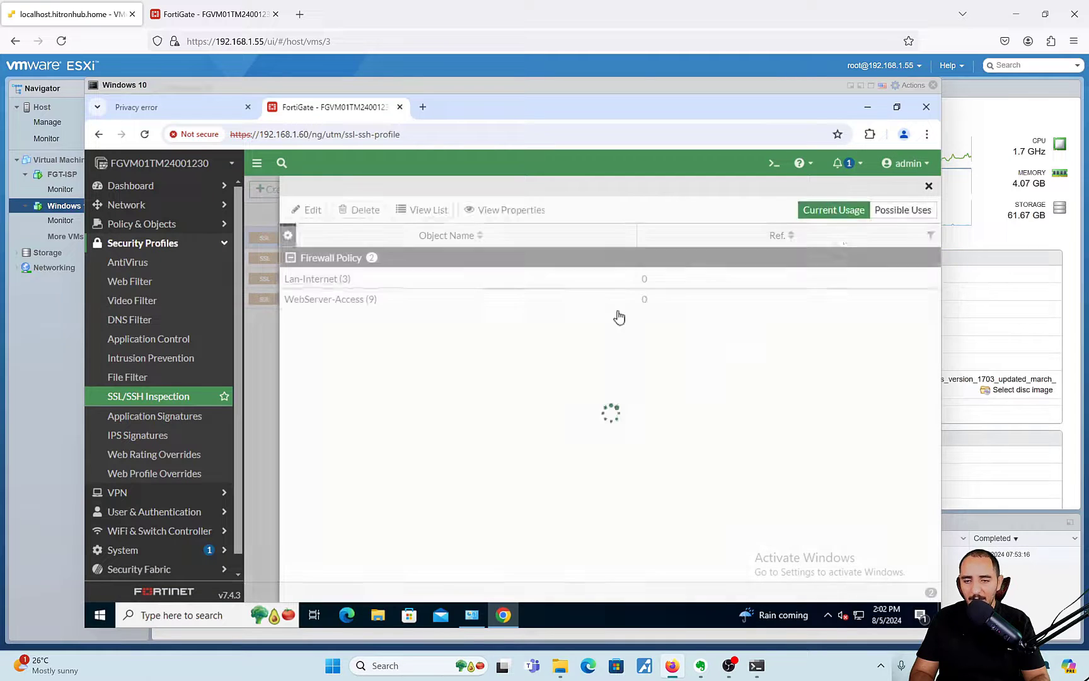
click(368, 281)
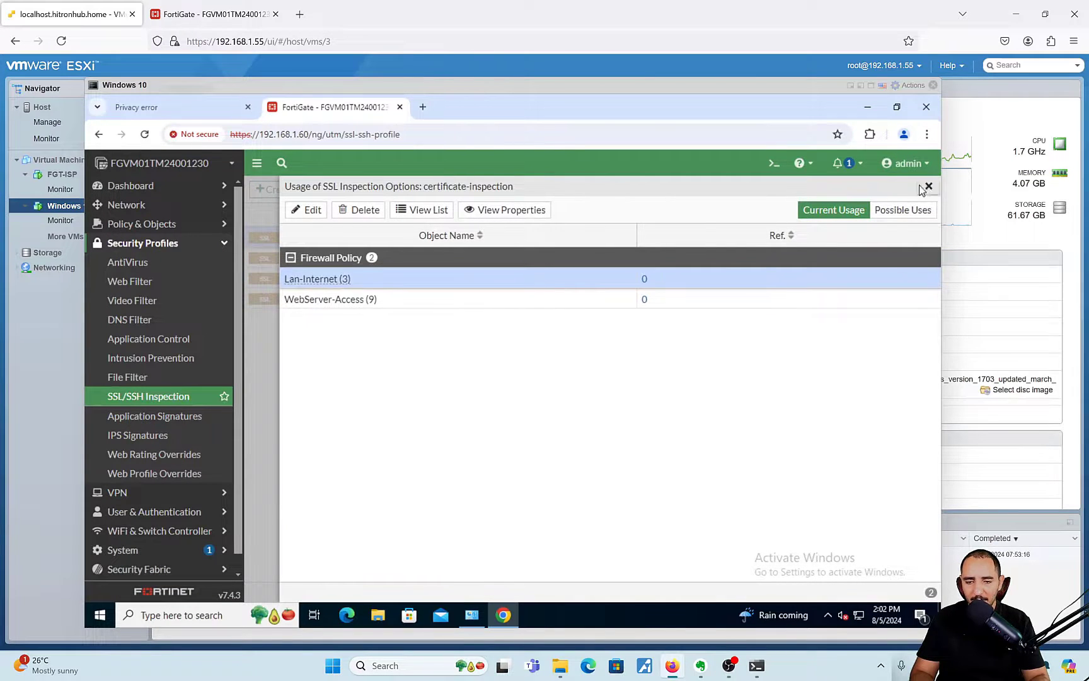
click(928, 186)
- Open the certificate-inspection profile to view its Fortinet_CA_SSL CA certificate
double_click(384, 242)
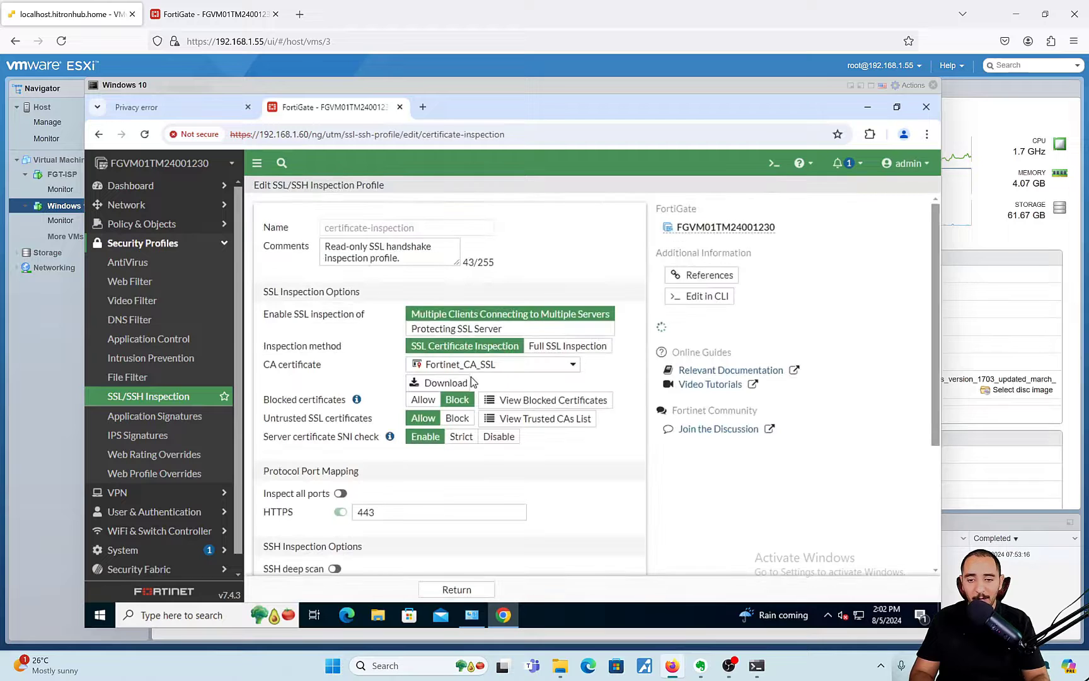
mouse_move(486, 372)
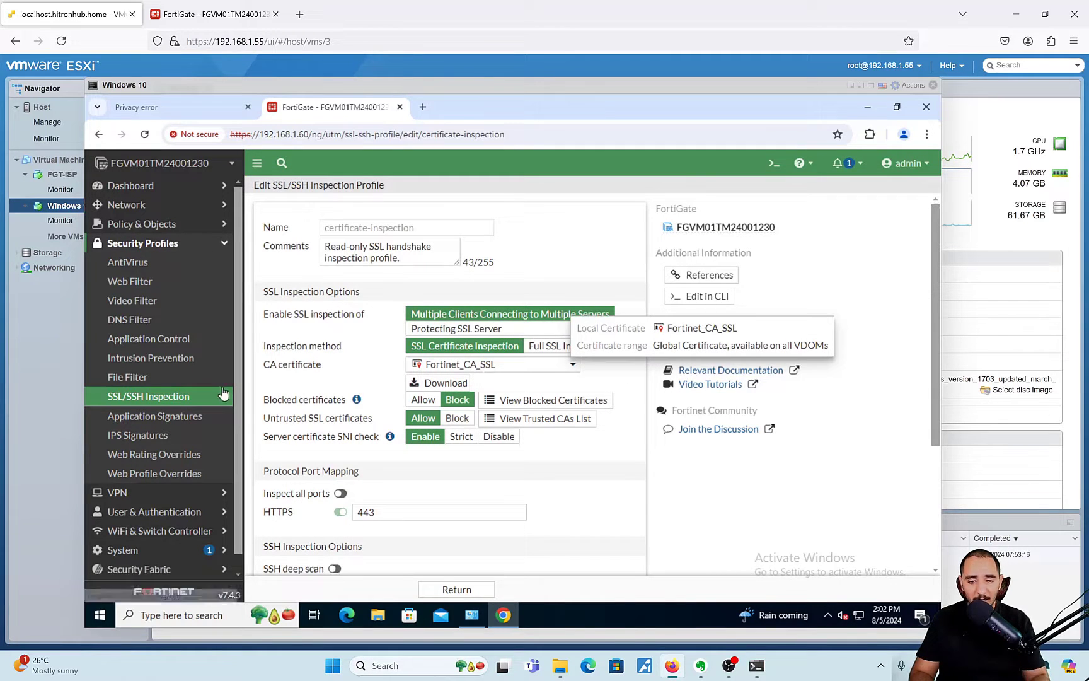
mouse_move(434, 369)
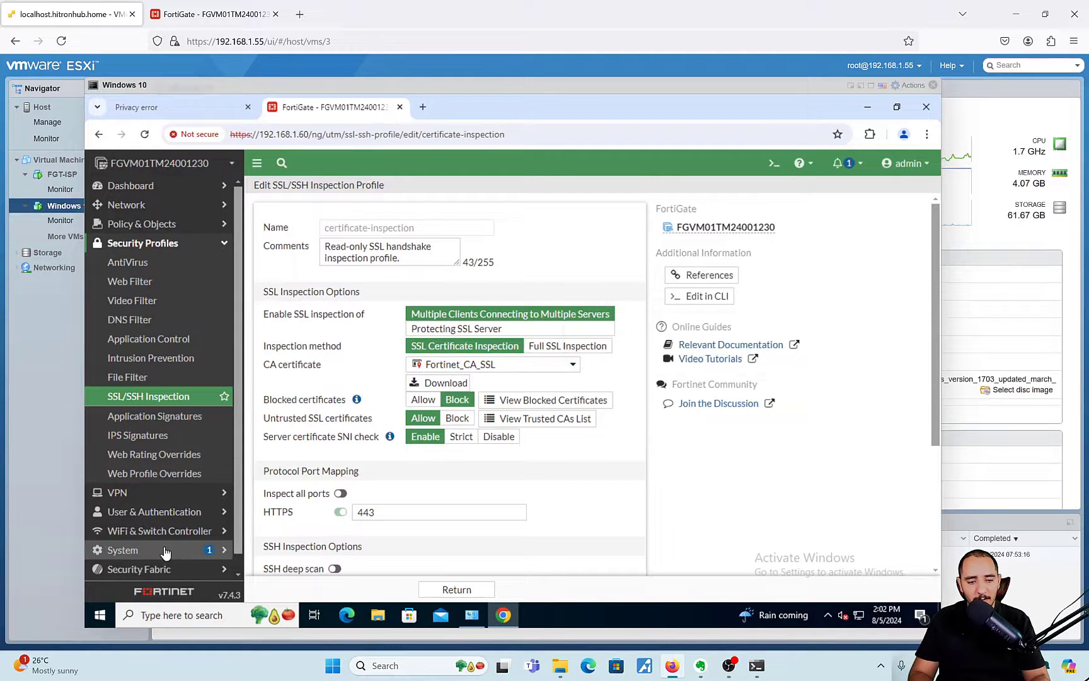
click(156, 568)
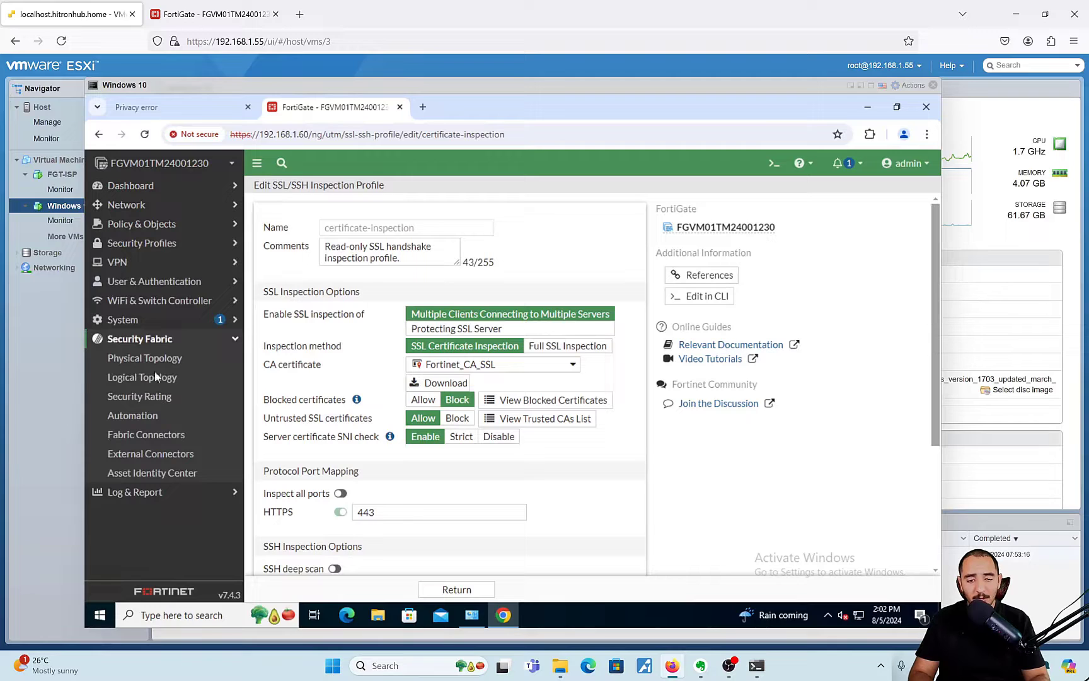
click(154, 319)
- Download the Fortinet_CA_SSL local CA certificate from System > Certificates
click(144, 512)
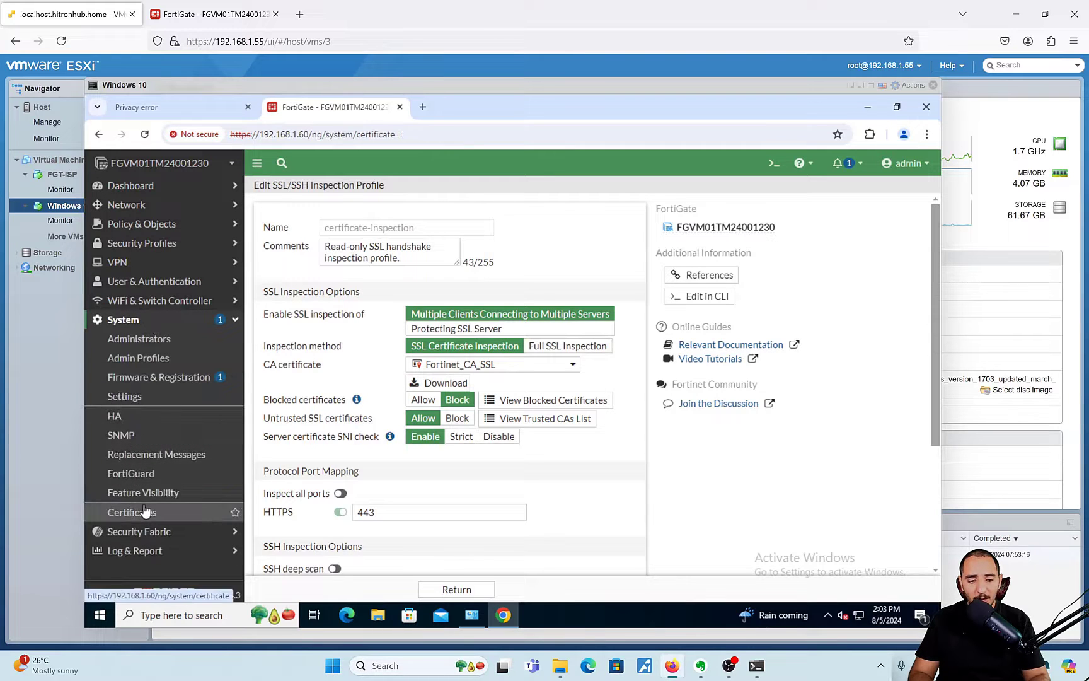
click(355, 259)
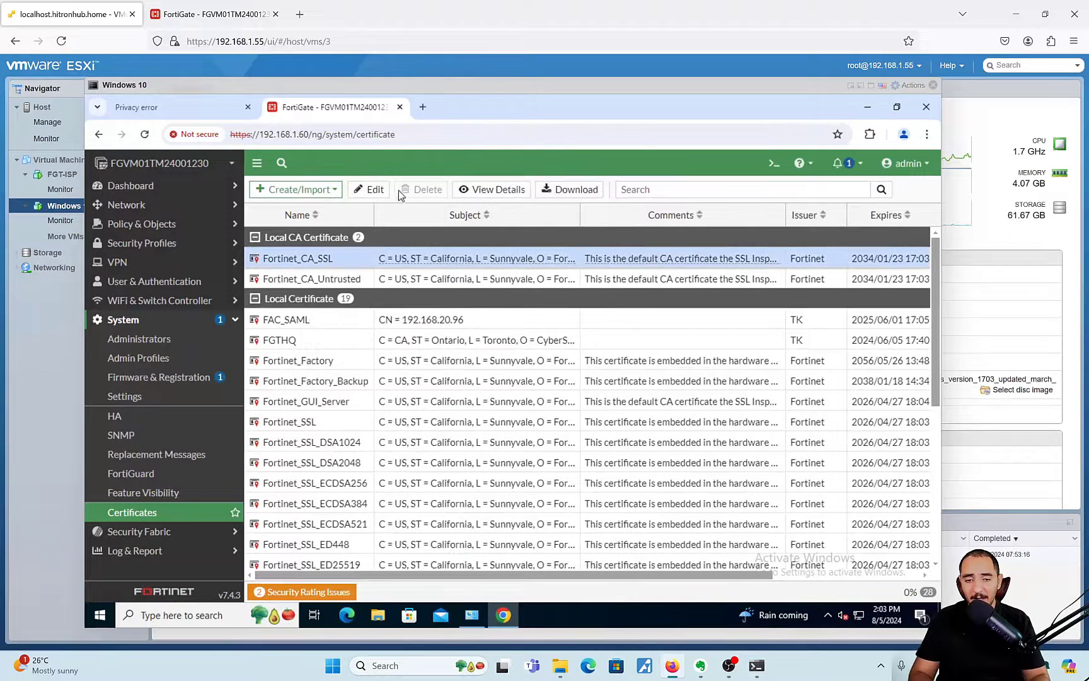
click(572, 189)
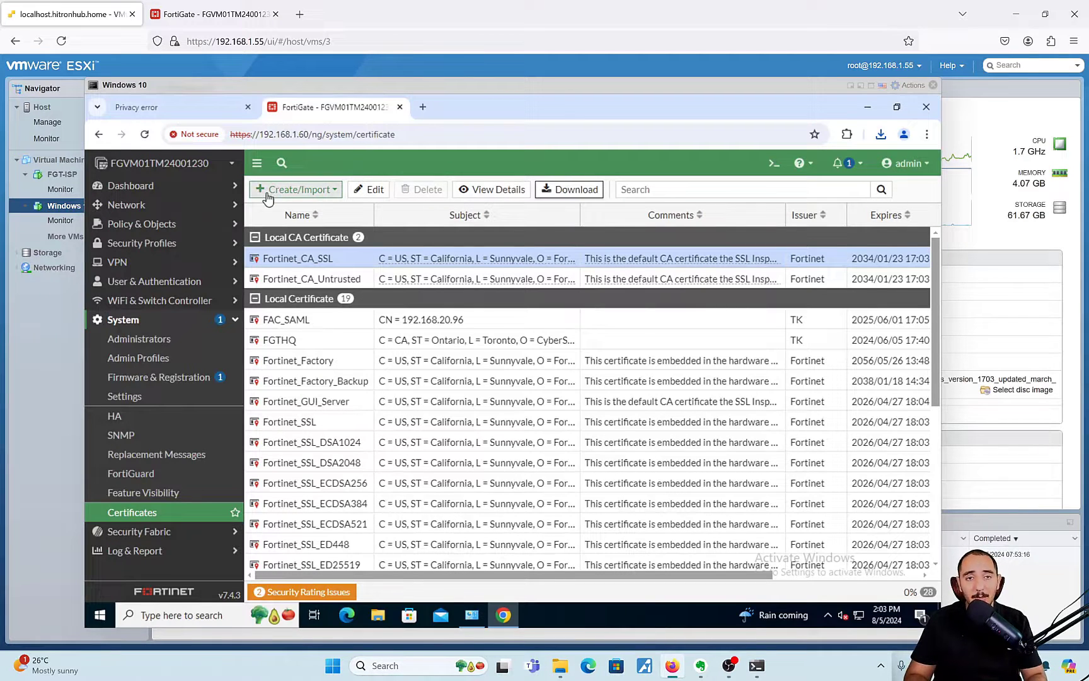
- From Chrome's Settings > Privacy and security > Security, open Manage certificates
click(193, 114)
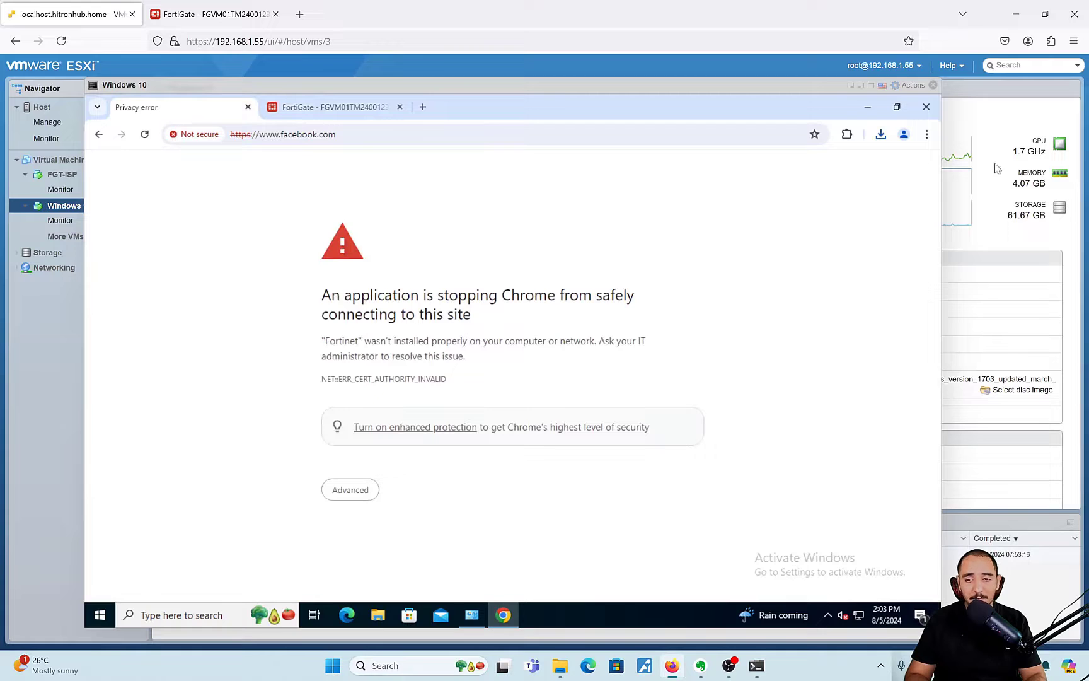
click(922, 141)
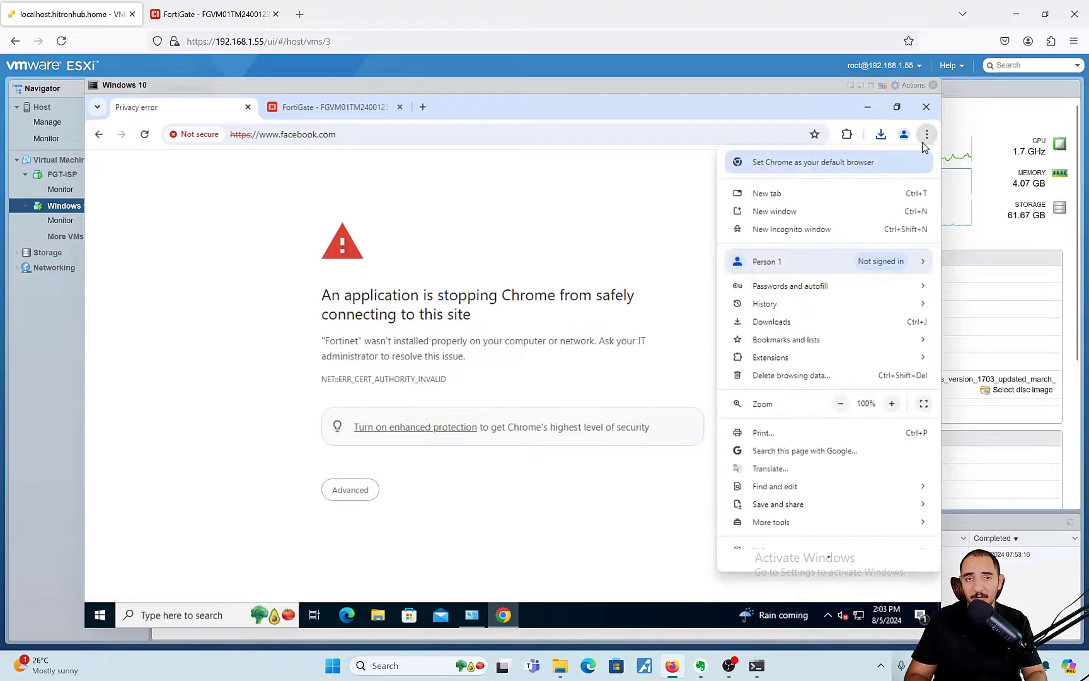
scroll(788, 488, down, 2)
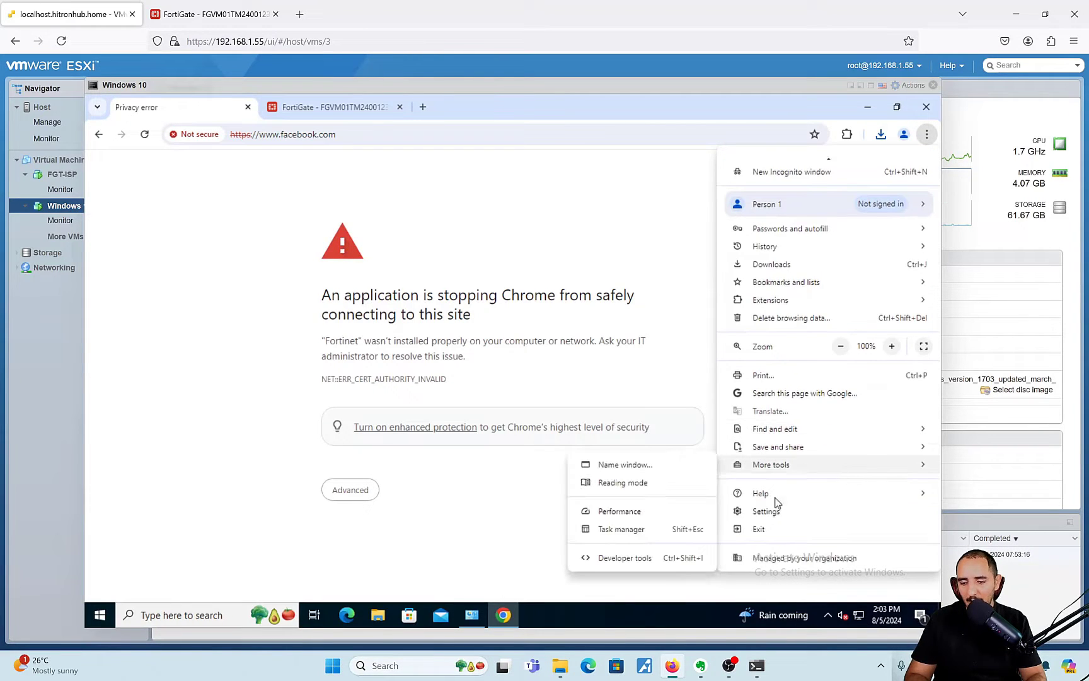
click(774, 511)
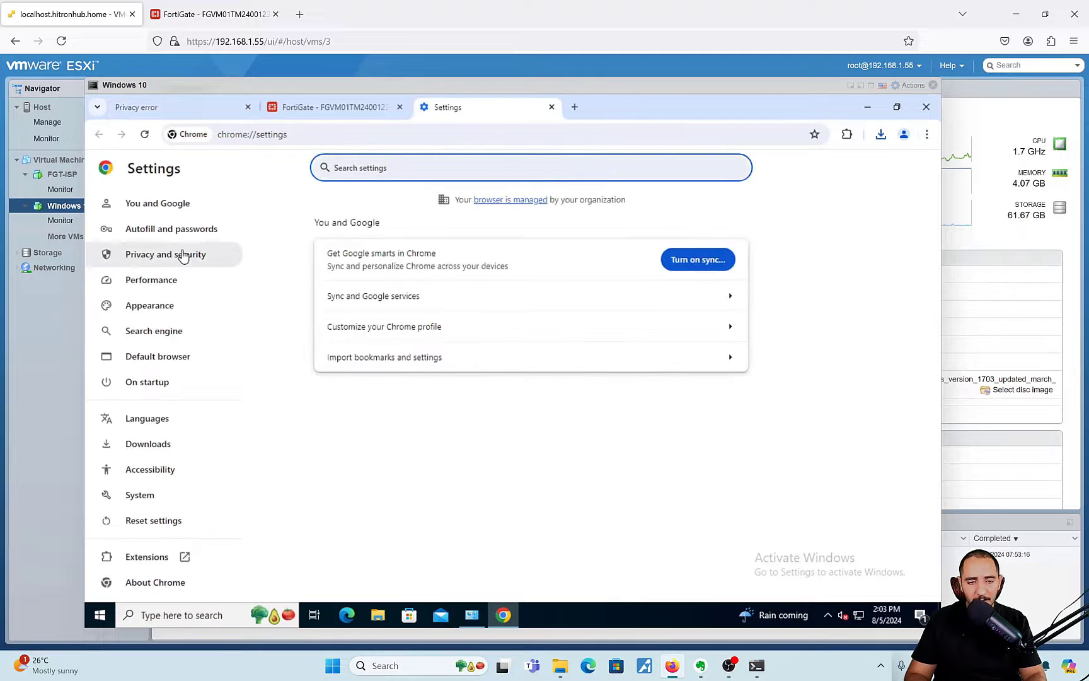
click(180, 253)
click(440, 477)
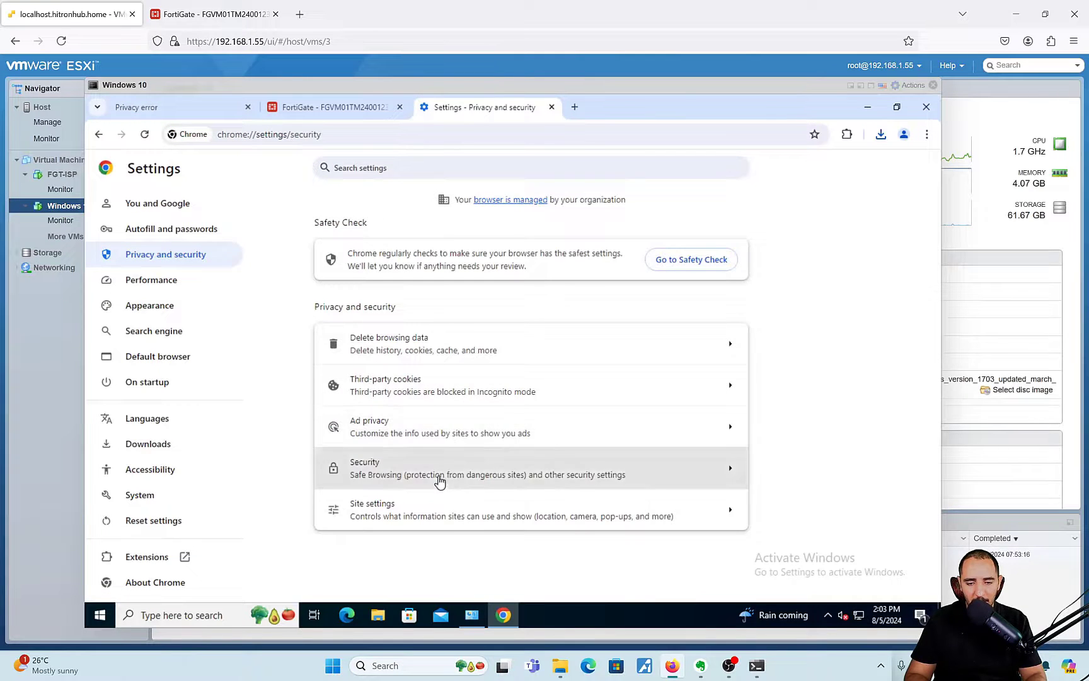
scroll(469, 431, down, 10)
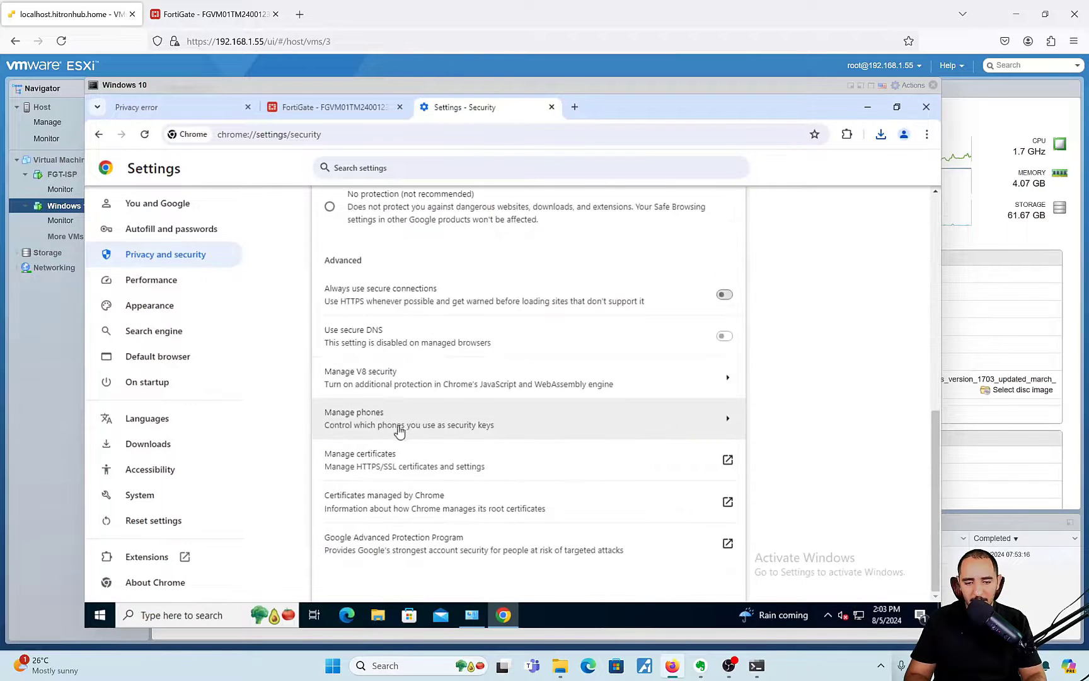
click(381, 474)
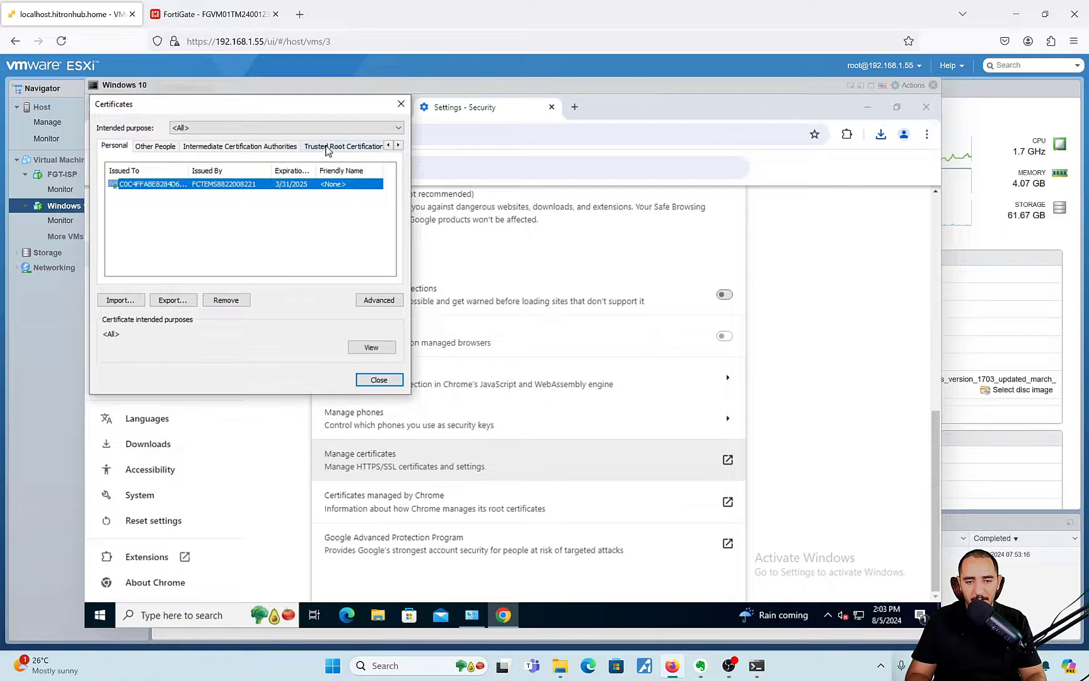
- On the Trusted Root Certification Authorities tab, start an import and pick Downloads\Fortinet_CA_SSL (2)
click(326, 145)
click(120, 301)
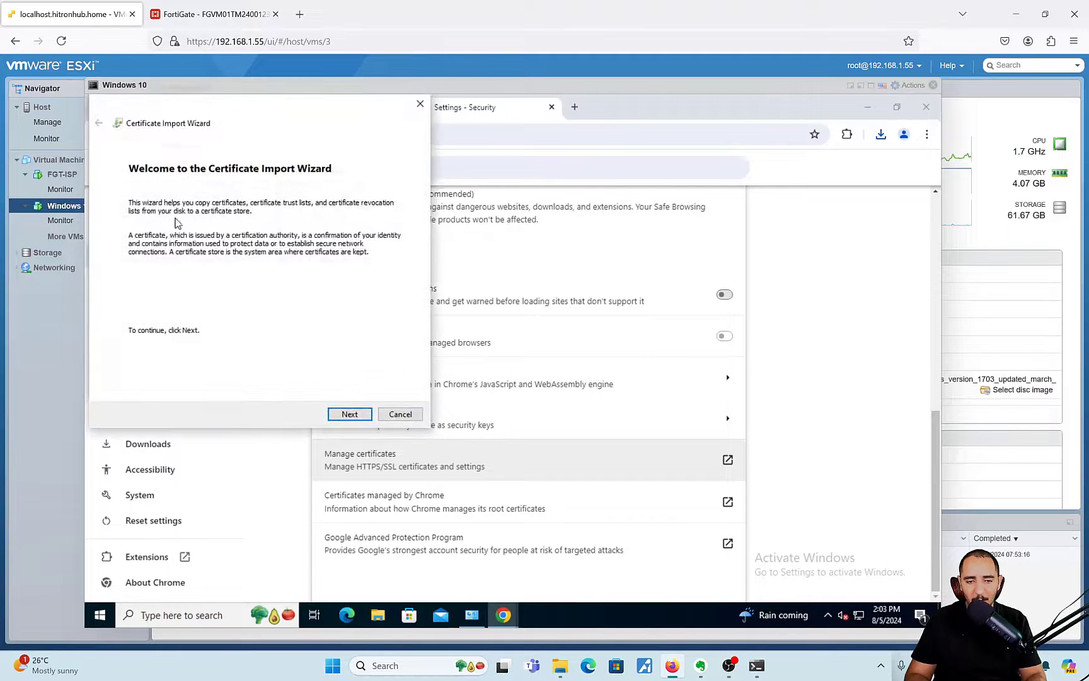
click(363, 414)
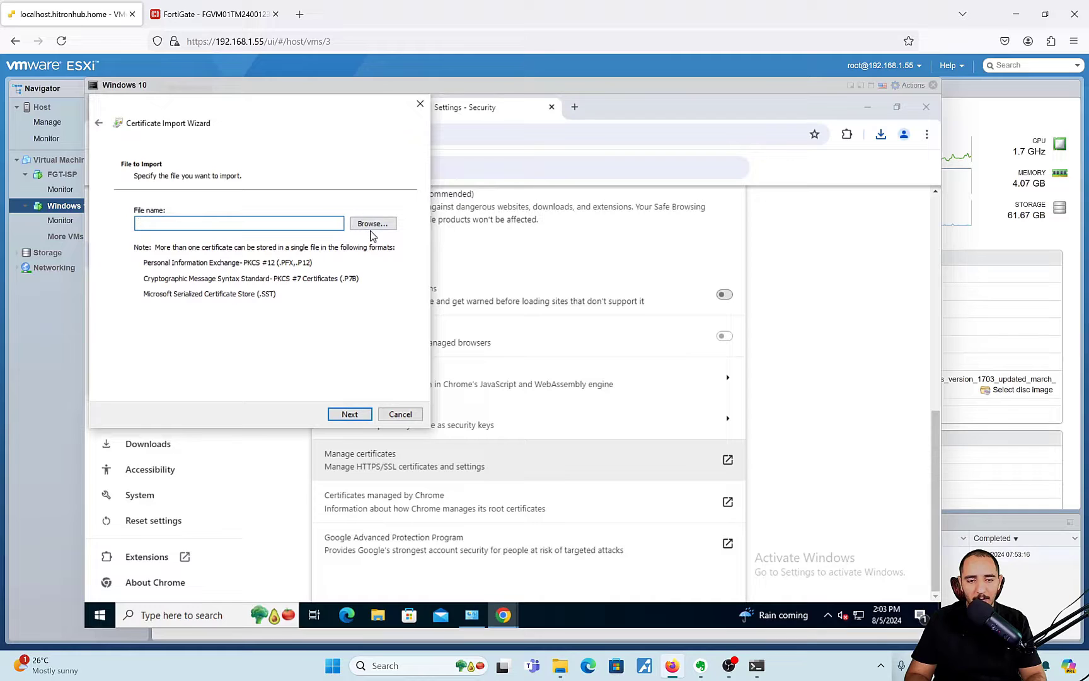
click(373, 225)
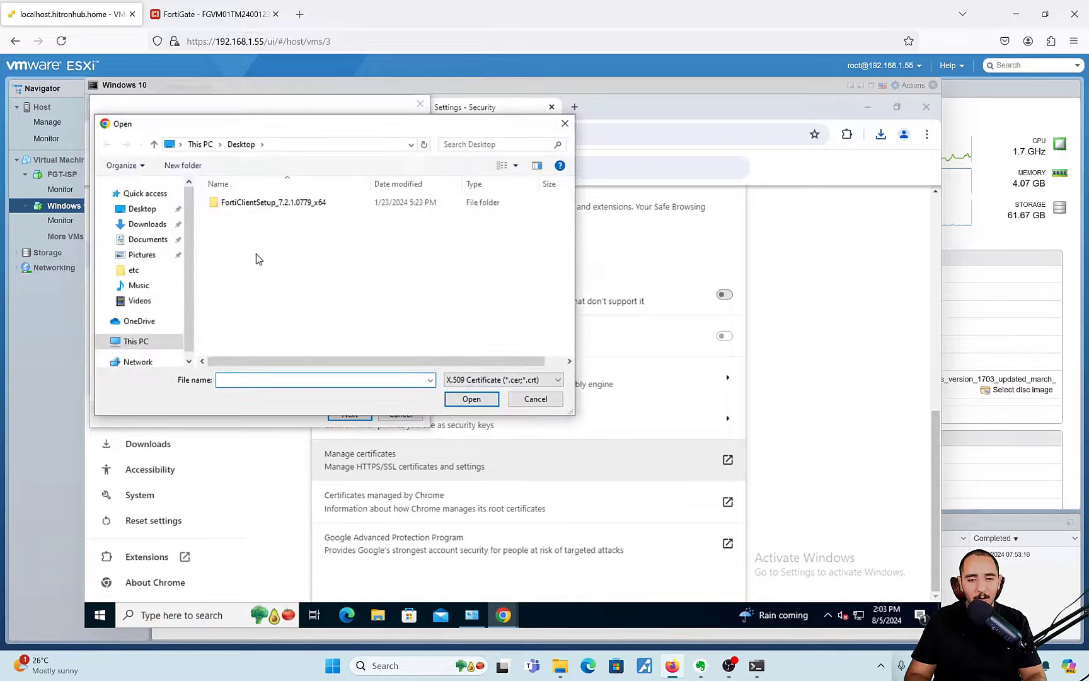
click(147, 224)
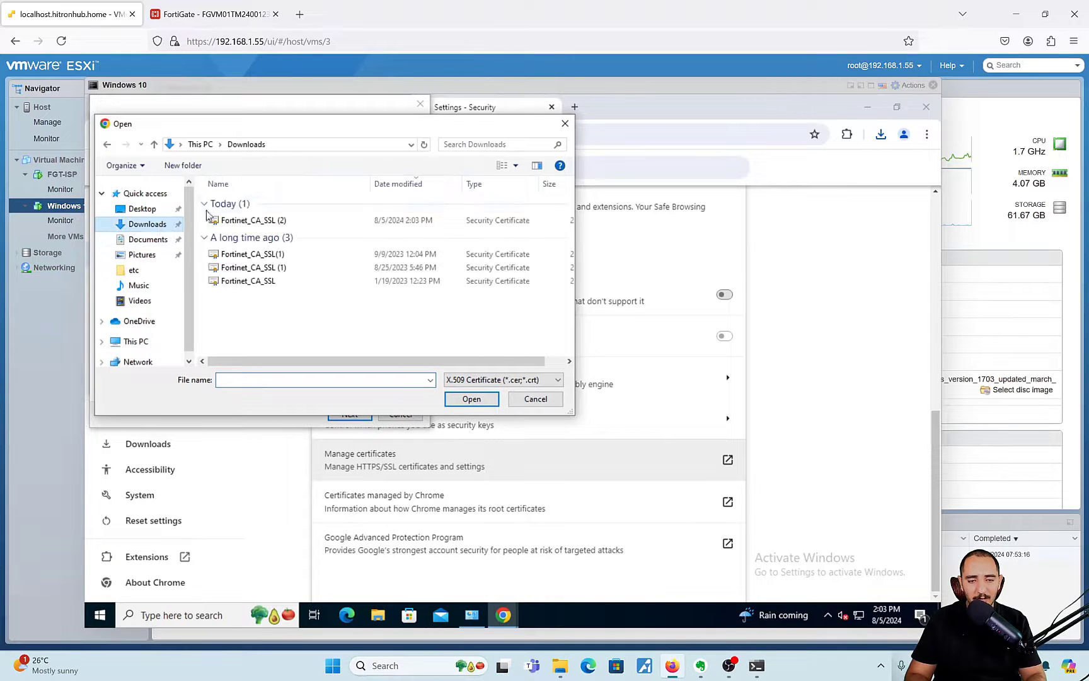
click(272, 223)
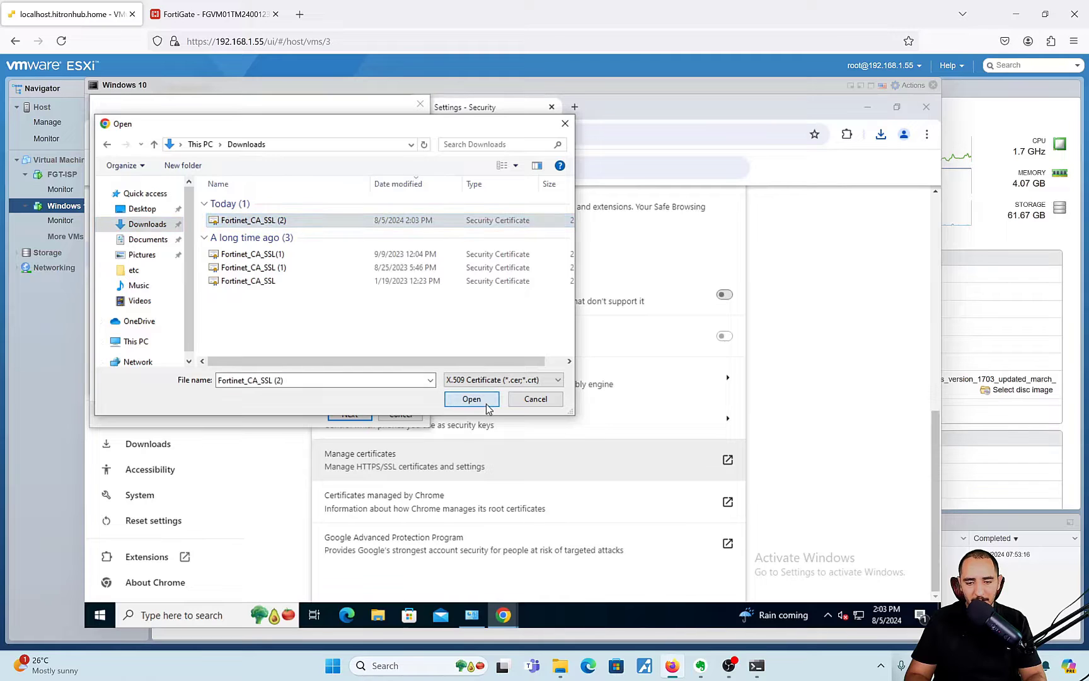
click(473, 400)
- Complete the import into Trusted Root Certification Authorities, accept the warning, and close the certificate manager
click(351, 416)
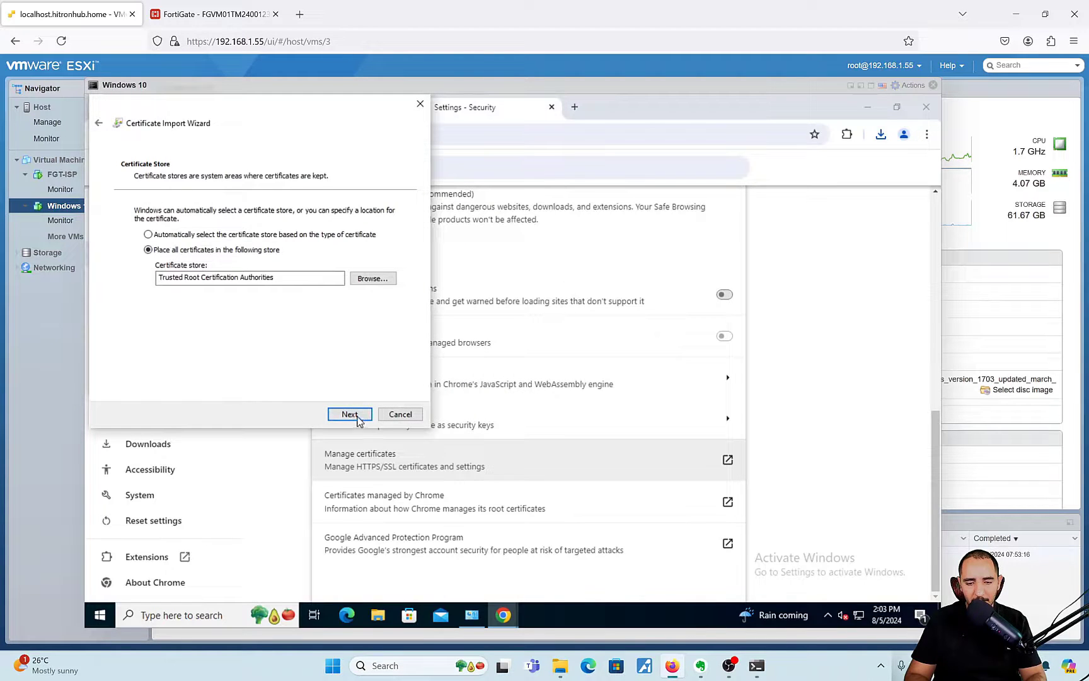
click(350, 414)
click(350, 416)
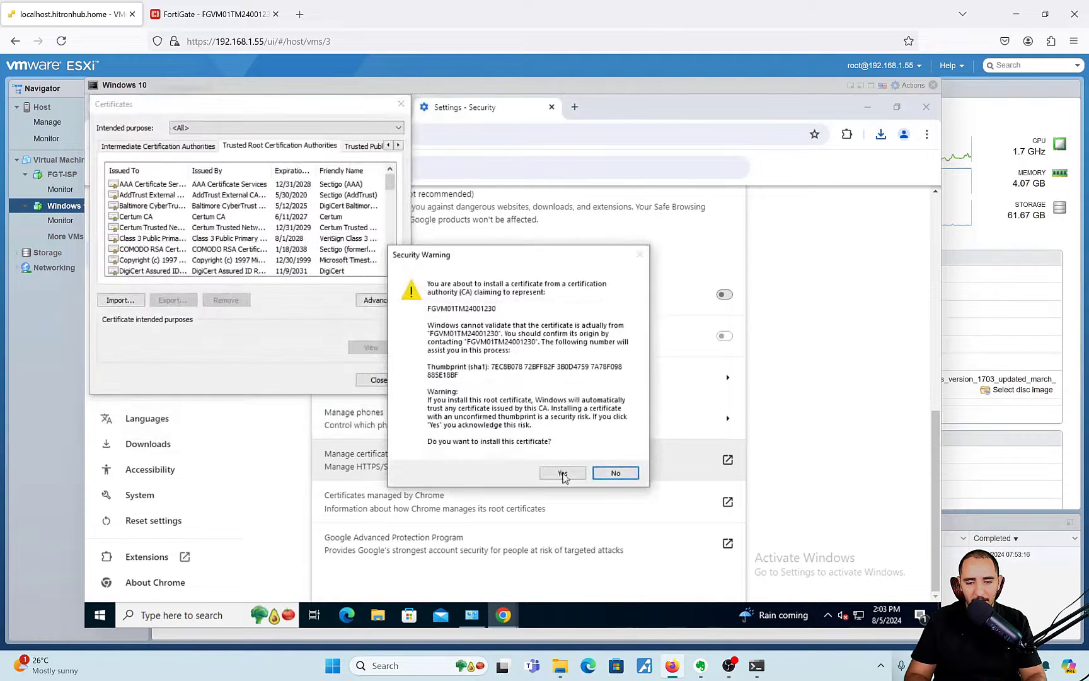
click(563, 473)
click(558, 401)
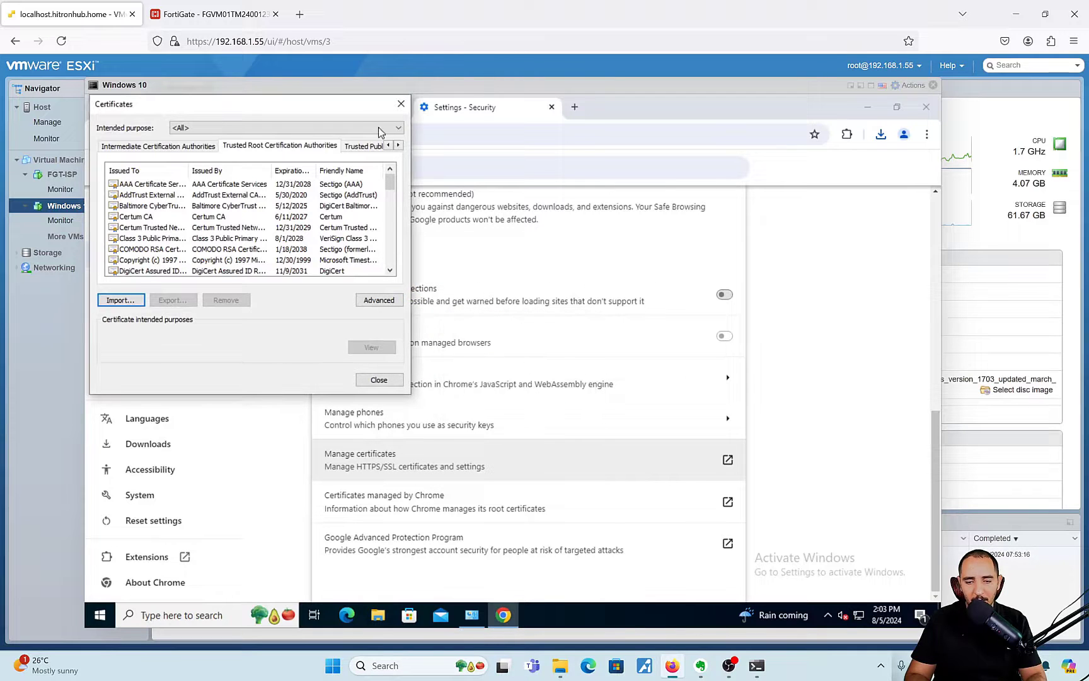
click(401, 104)
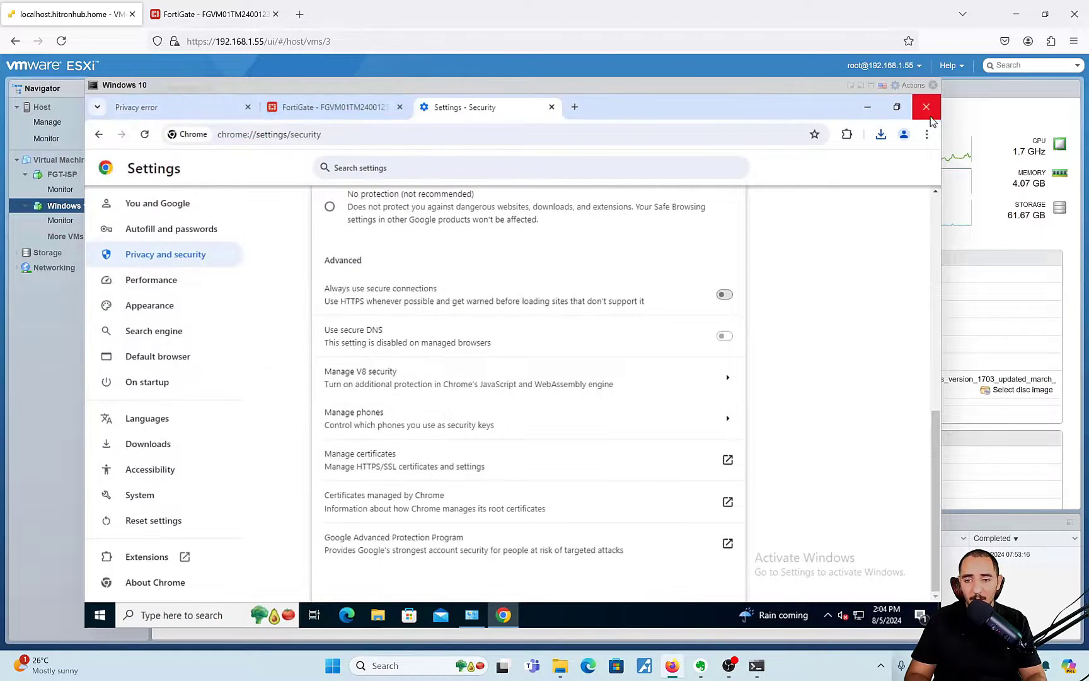
- Close and relaunch Chrome twice, loading the Facebook address in between
click(927, 107)
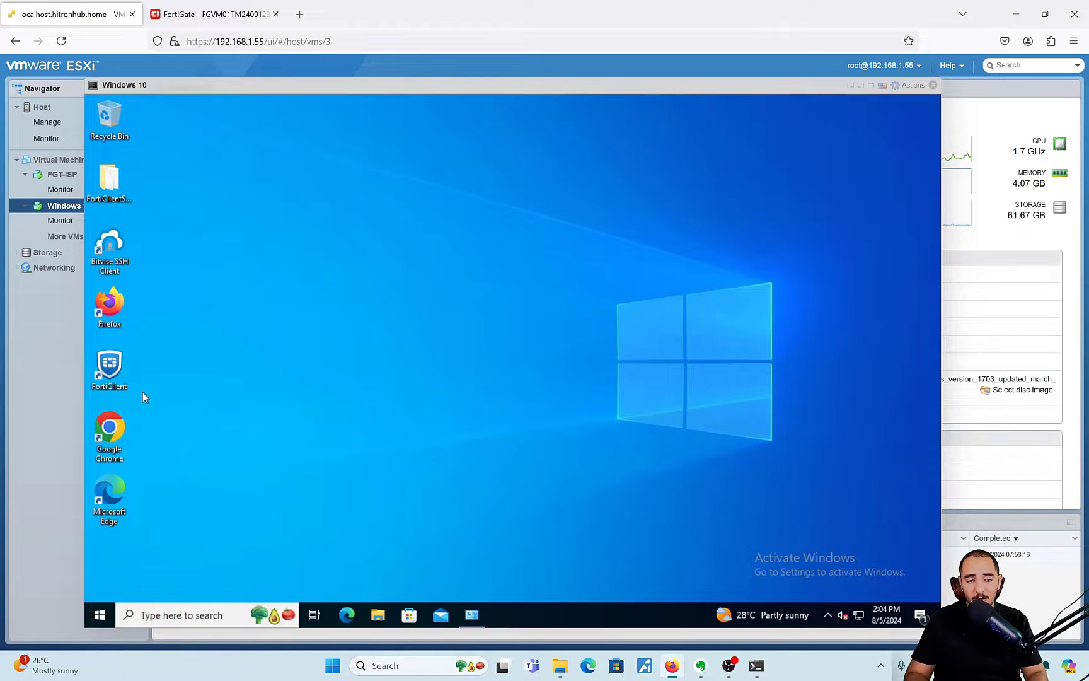
double_click(116, 447)
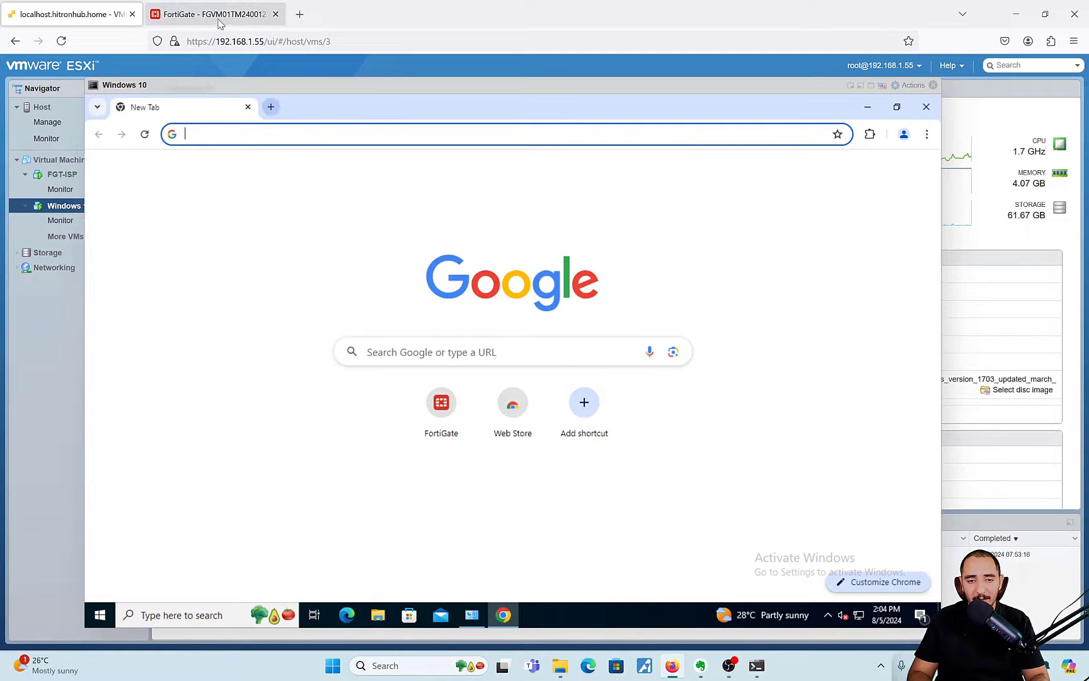
click(272, 133)
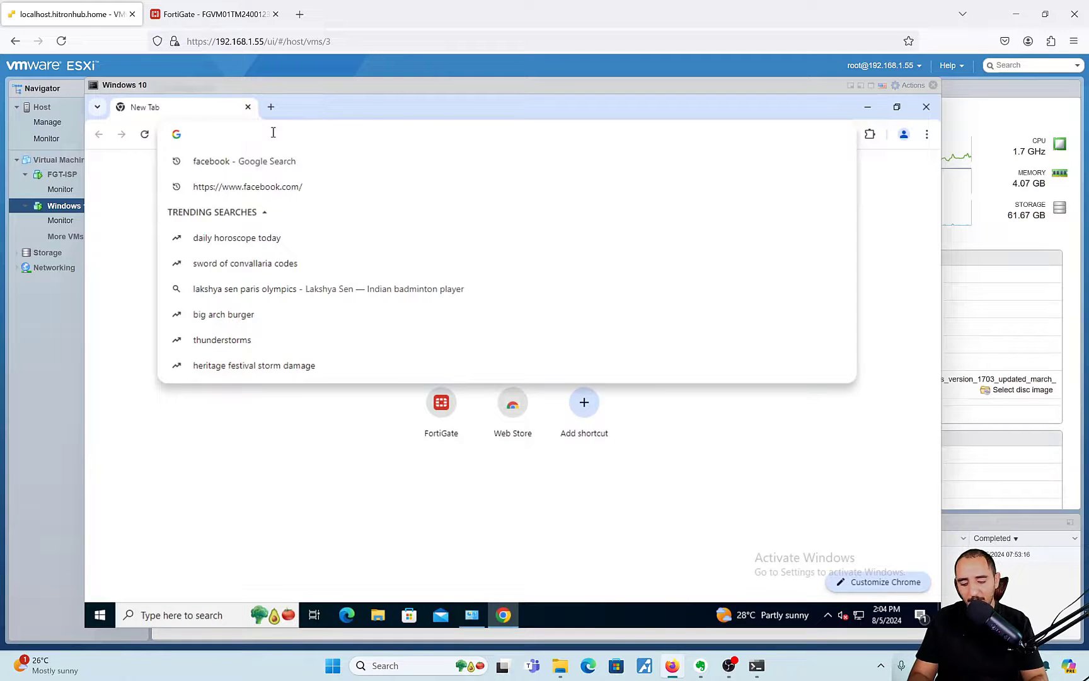
text(https://www.facebook.com/)
key(Return)
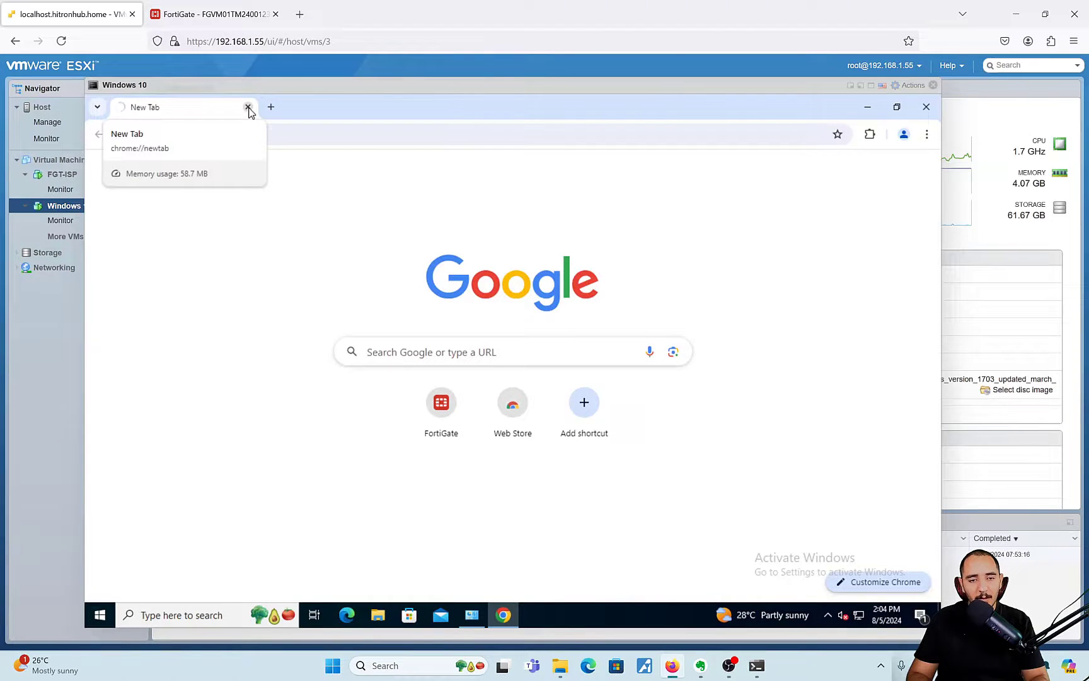
click(249, 108)
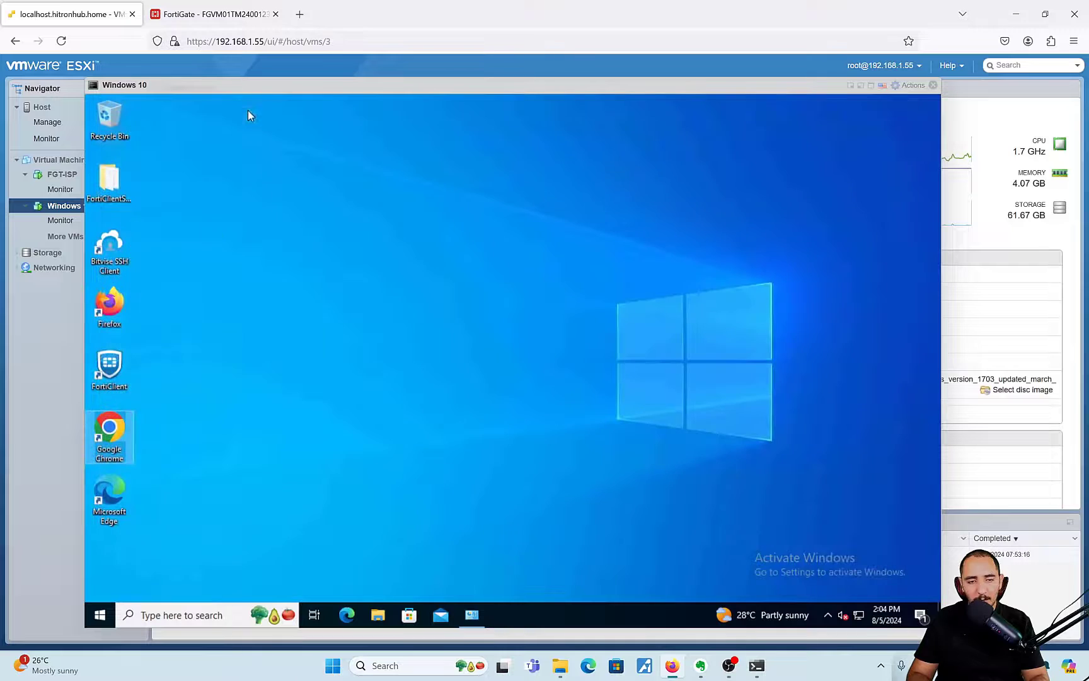
double_click(116, 430)
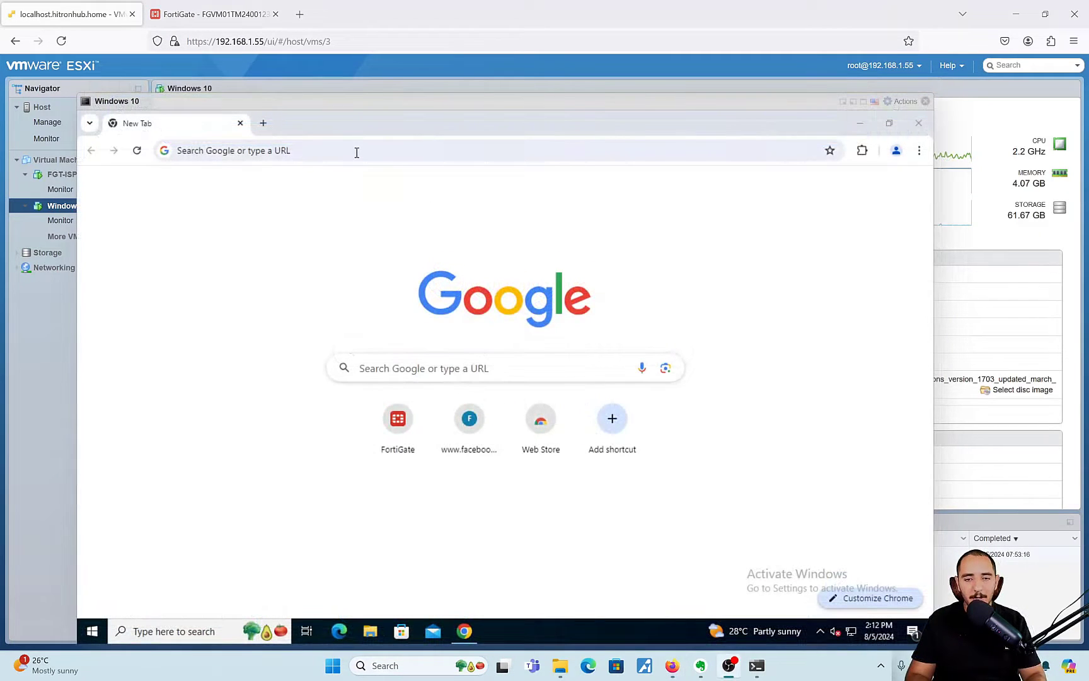
click(356, 151)
text(https://www.facebook.com/)
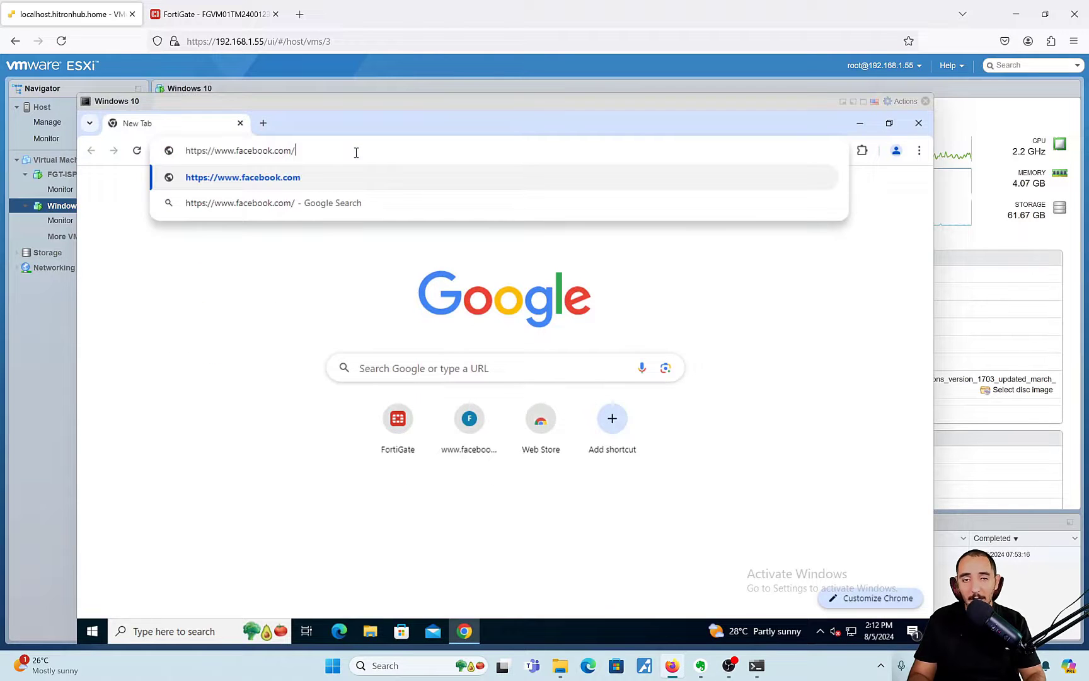
key(Return)
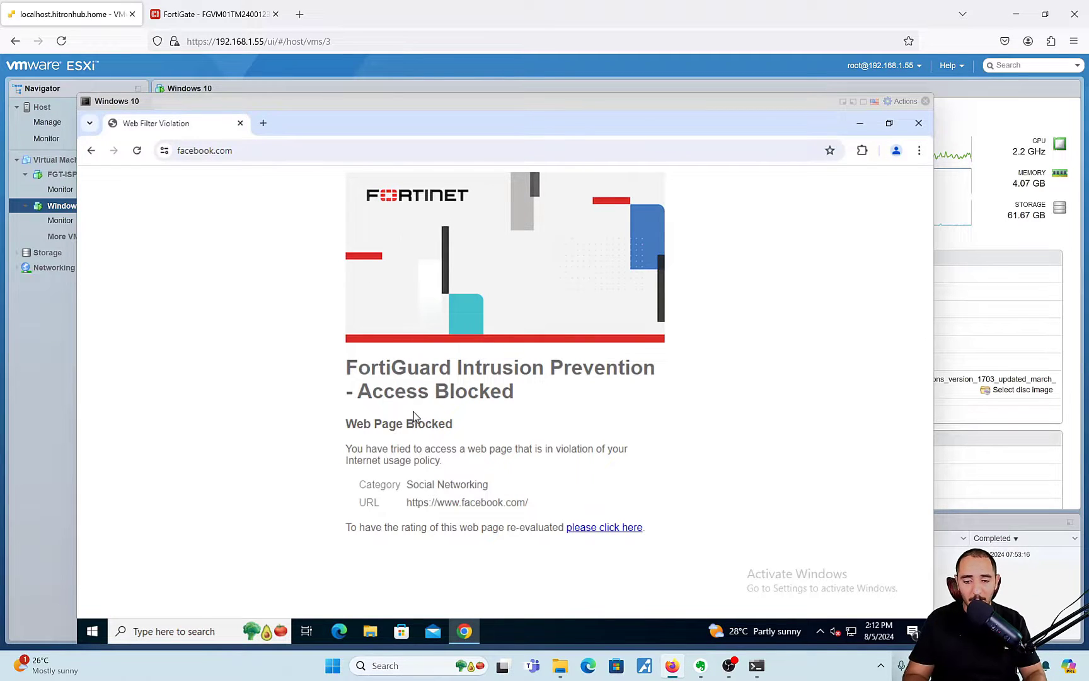
- Highlight the usage policy text, Social Networking category and blocked facebook URL on the block page
double_click(410, 468)
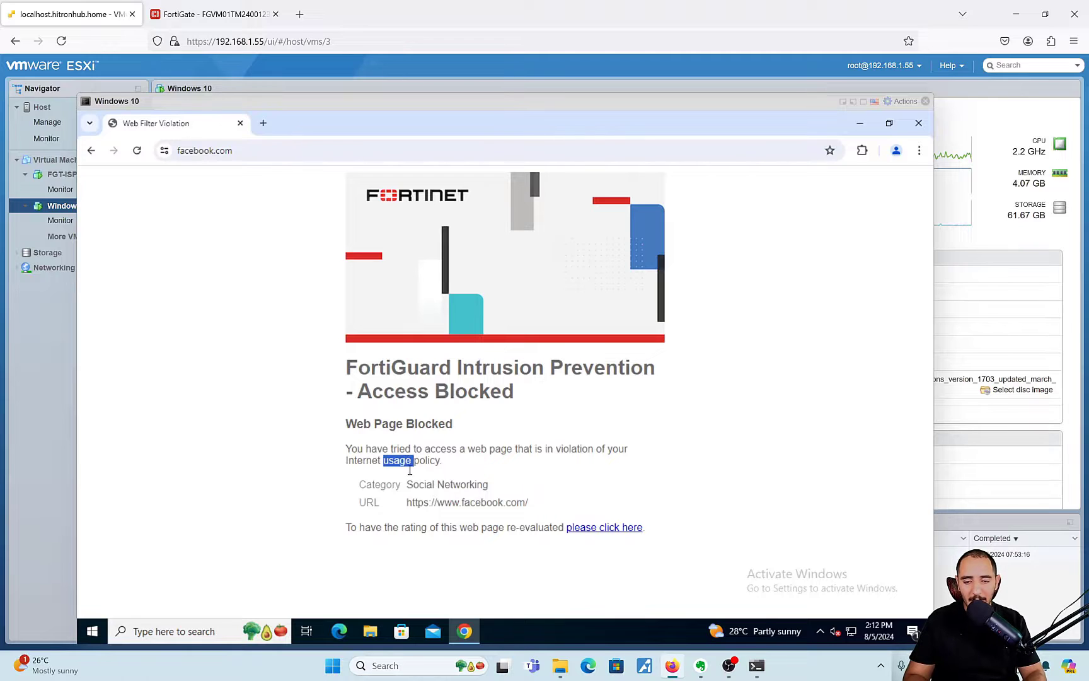
triple_click(441, 482)
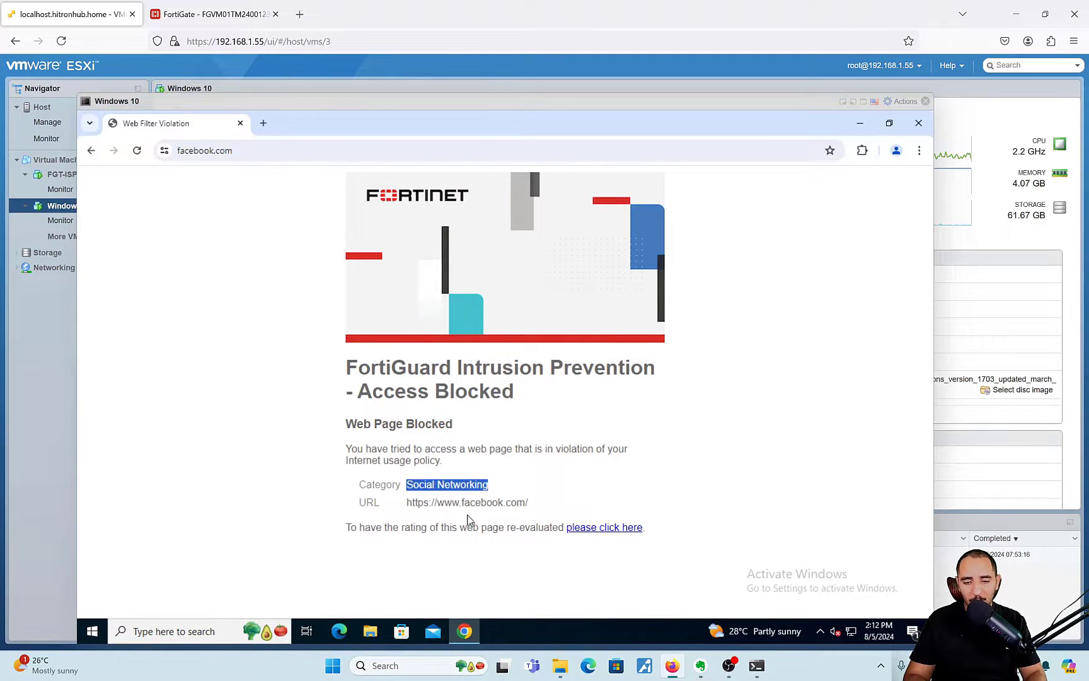
triple_click(476, 503)
click(505, 503)
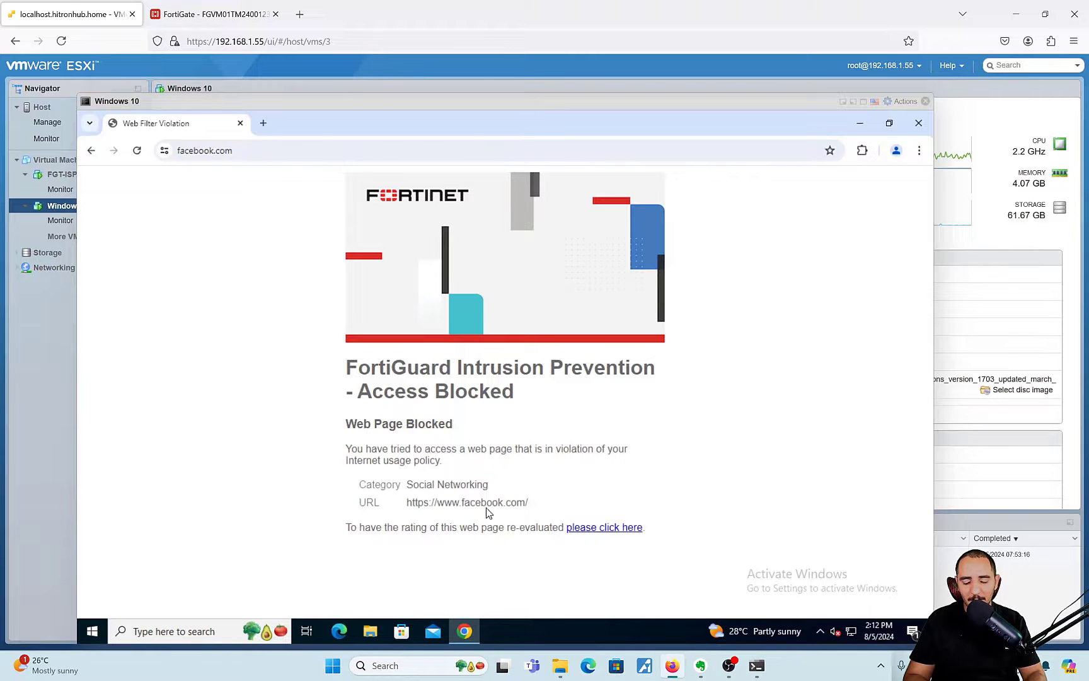